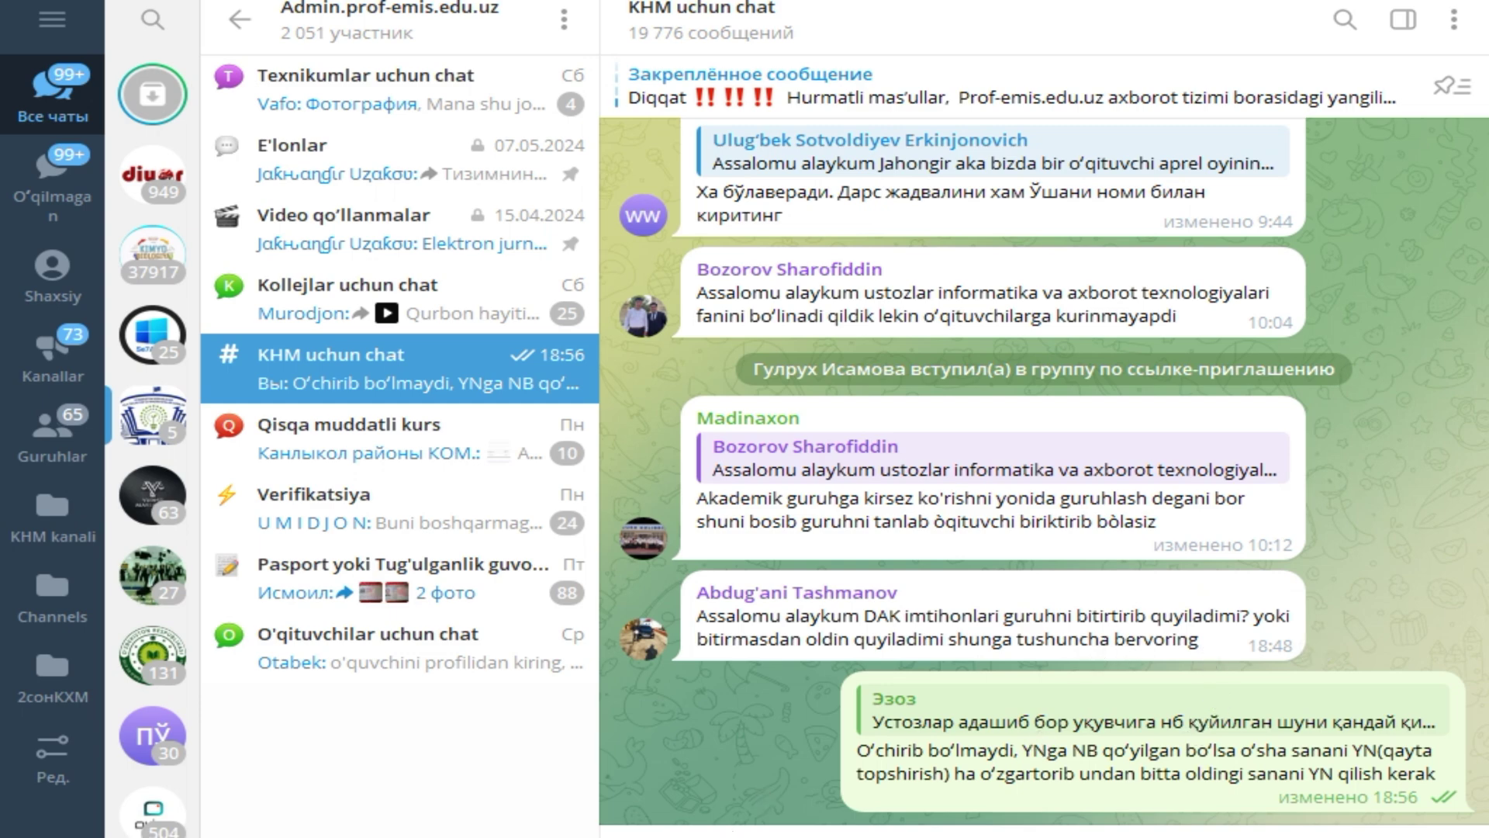
Step: Switch to the Prof-EMIS site in Chrome and open the second page of active academic groups
{"action": "left_click", "coordinate": [869, 737]}
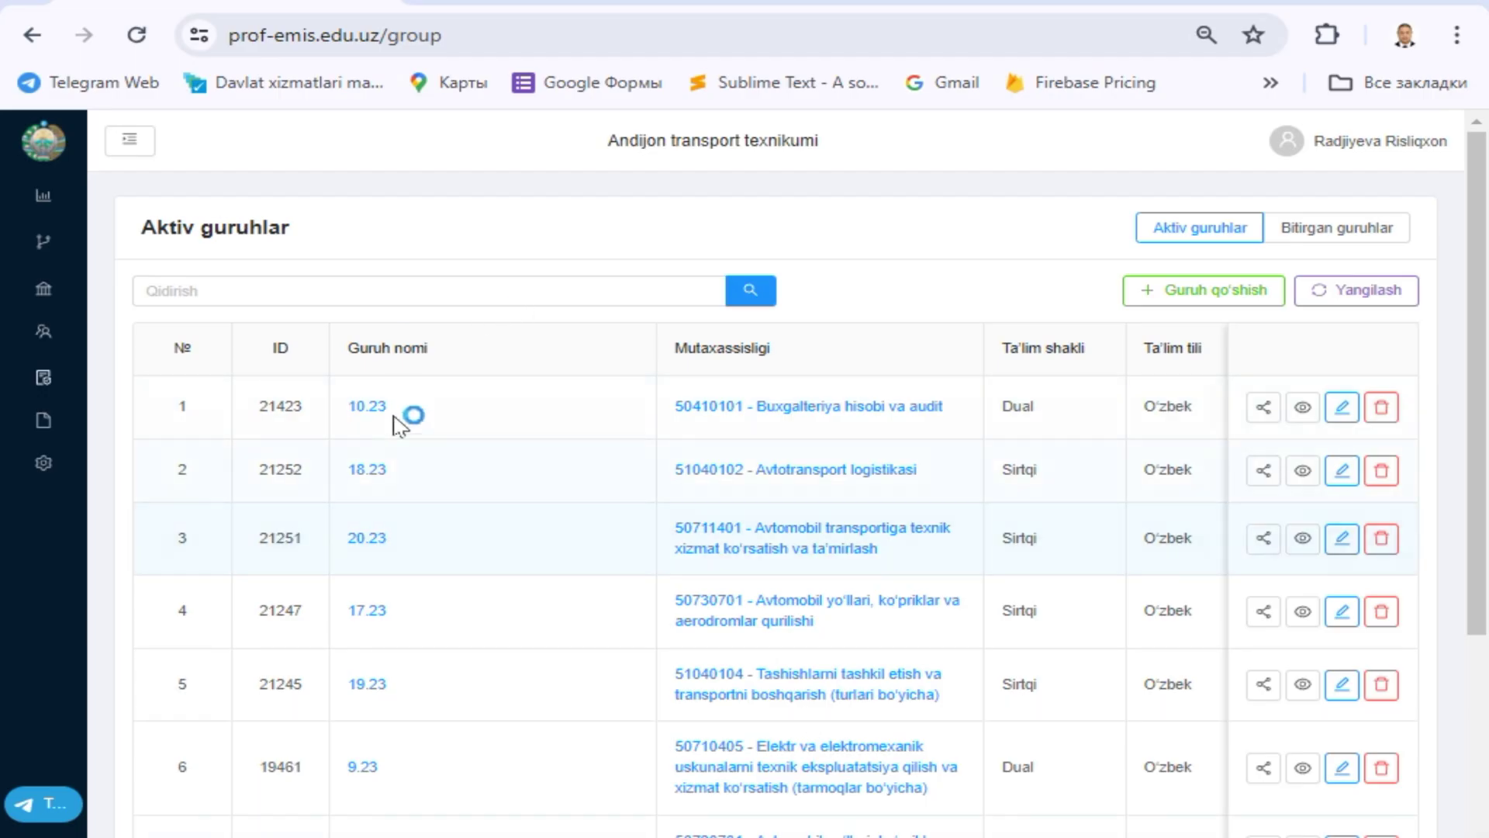
{"action": "mouse_move", "coordinate": [43, 399]}
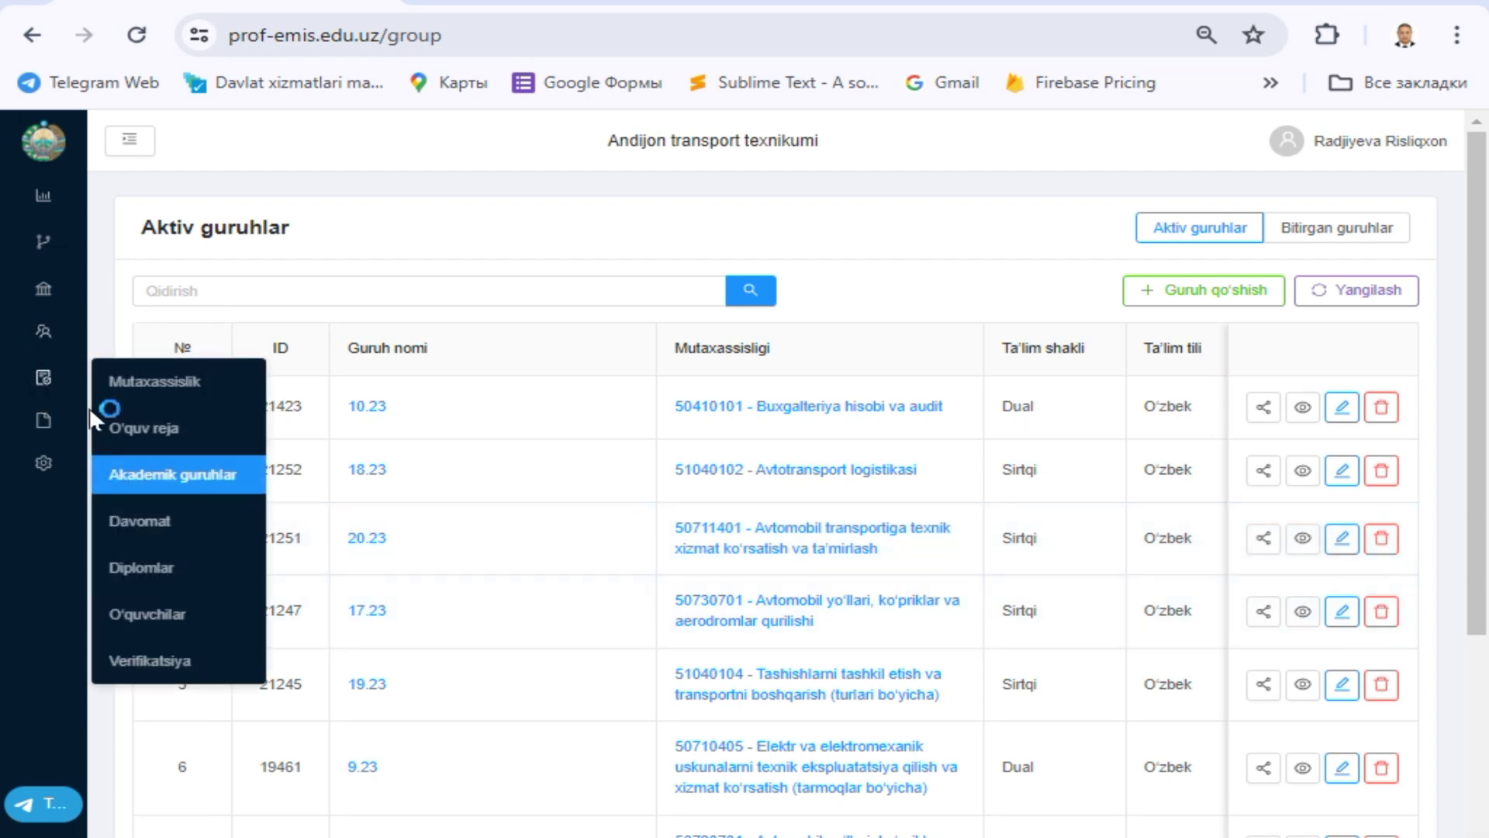
{"action": "left_click", "coordinate": [165, 473]}
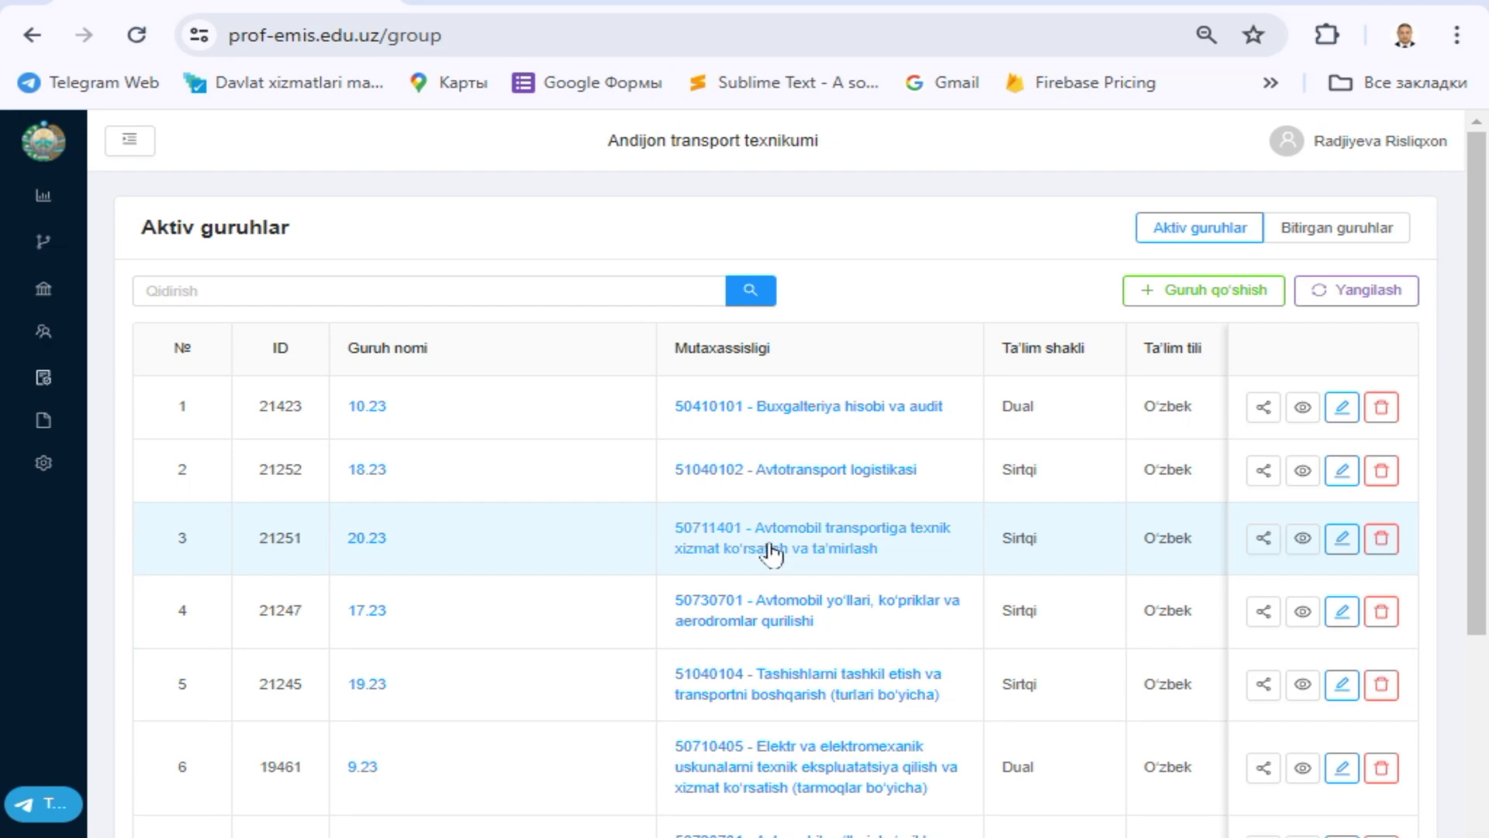
{"action": "scroll", "coordinate": [329, 822], "scroll_direction": "down", "scroll_amount": 4}
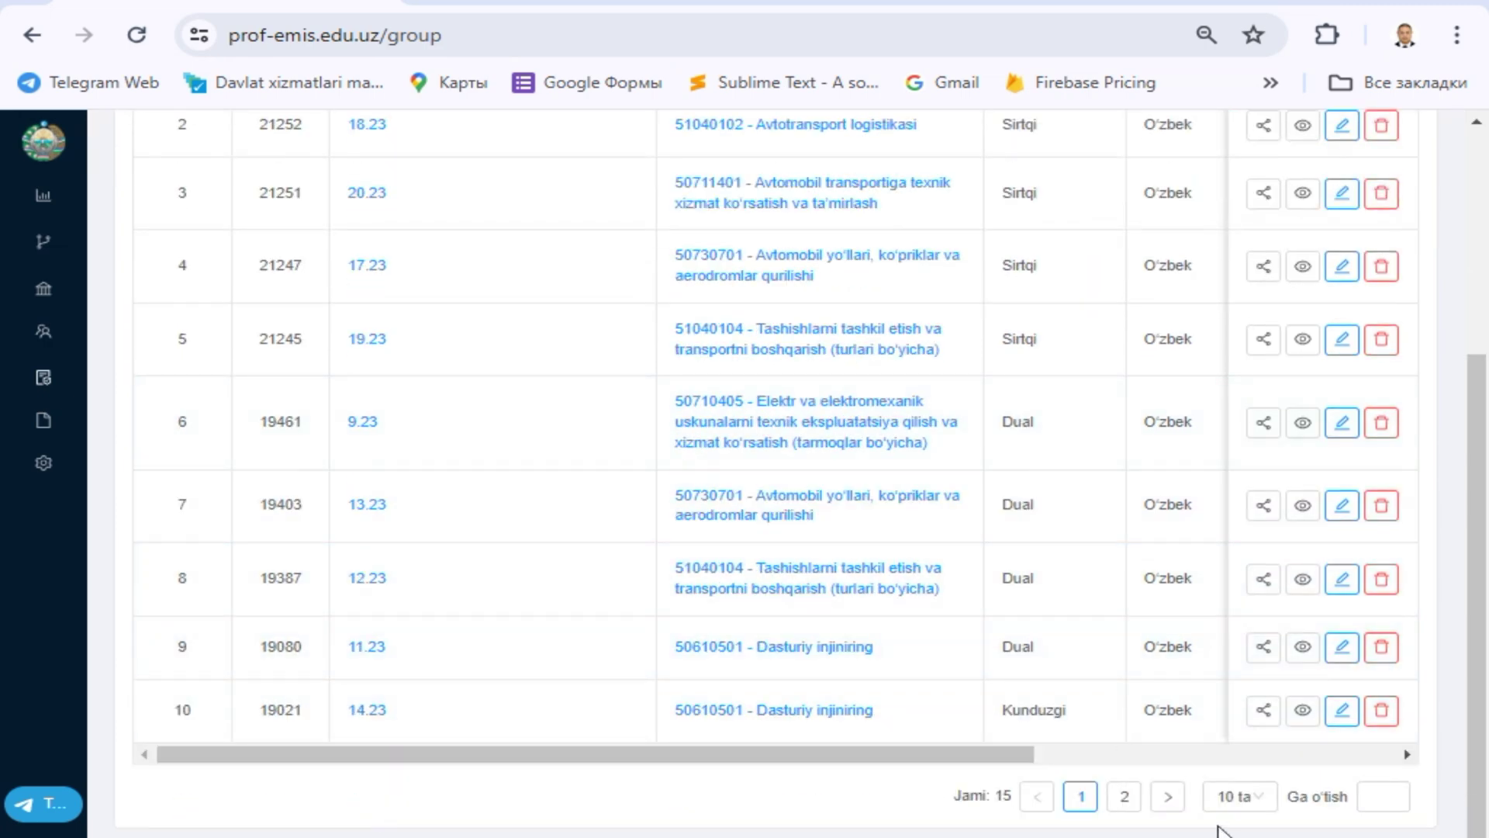
{"action": "left_click", "coordinate": [1124, 796]}
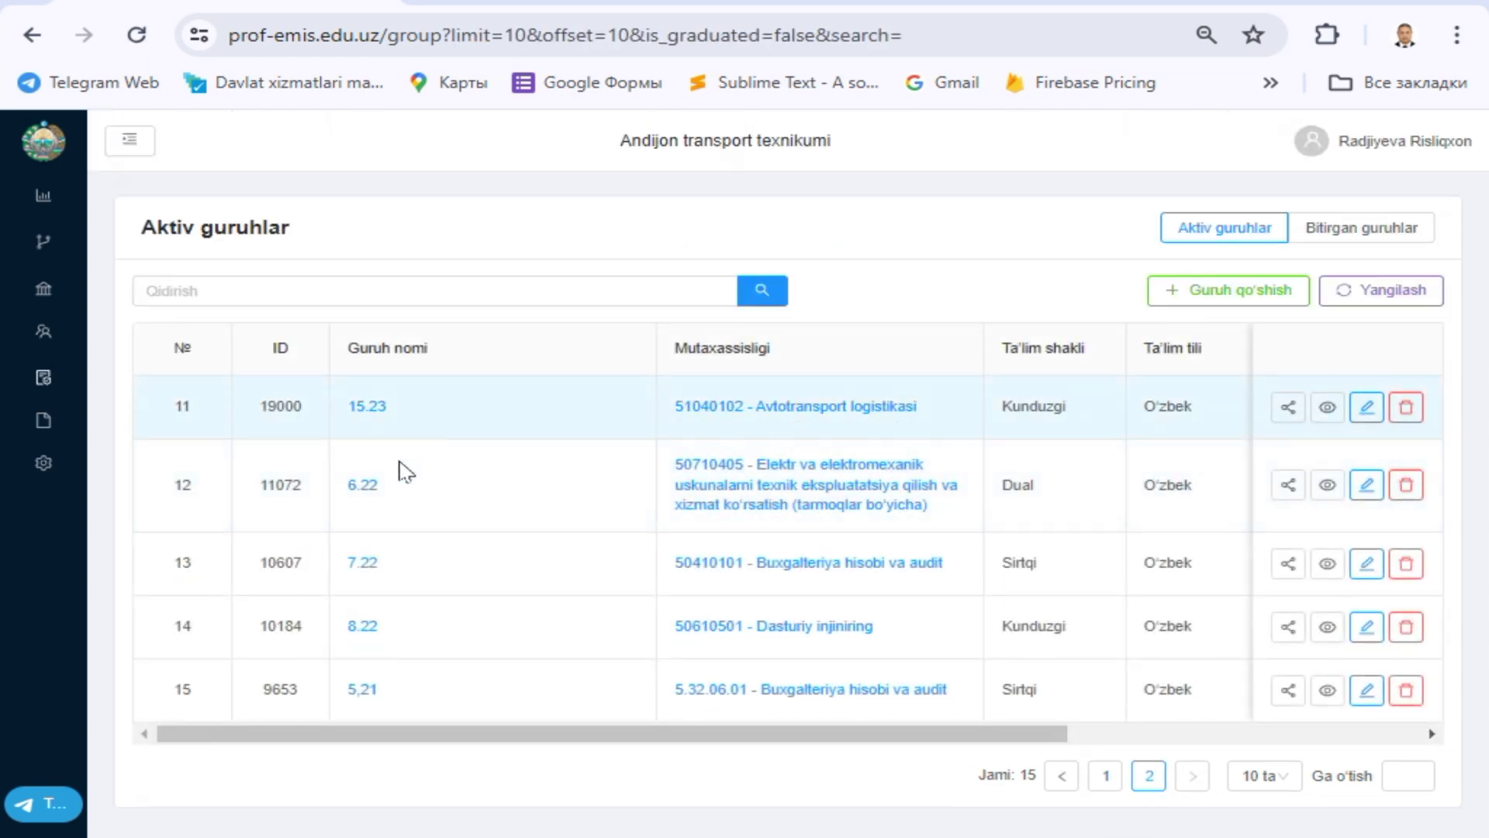
Step: Open the curriculum of group 6.22 and examine its semester subjects, state attestation and programme description sections
{"action": "left_click", "coordinate": [824, 506]}
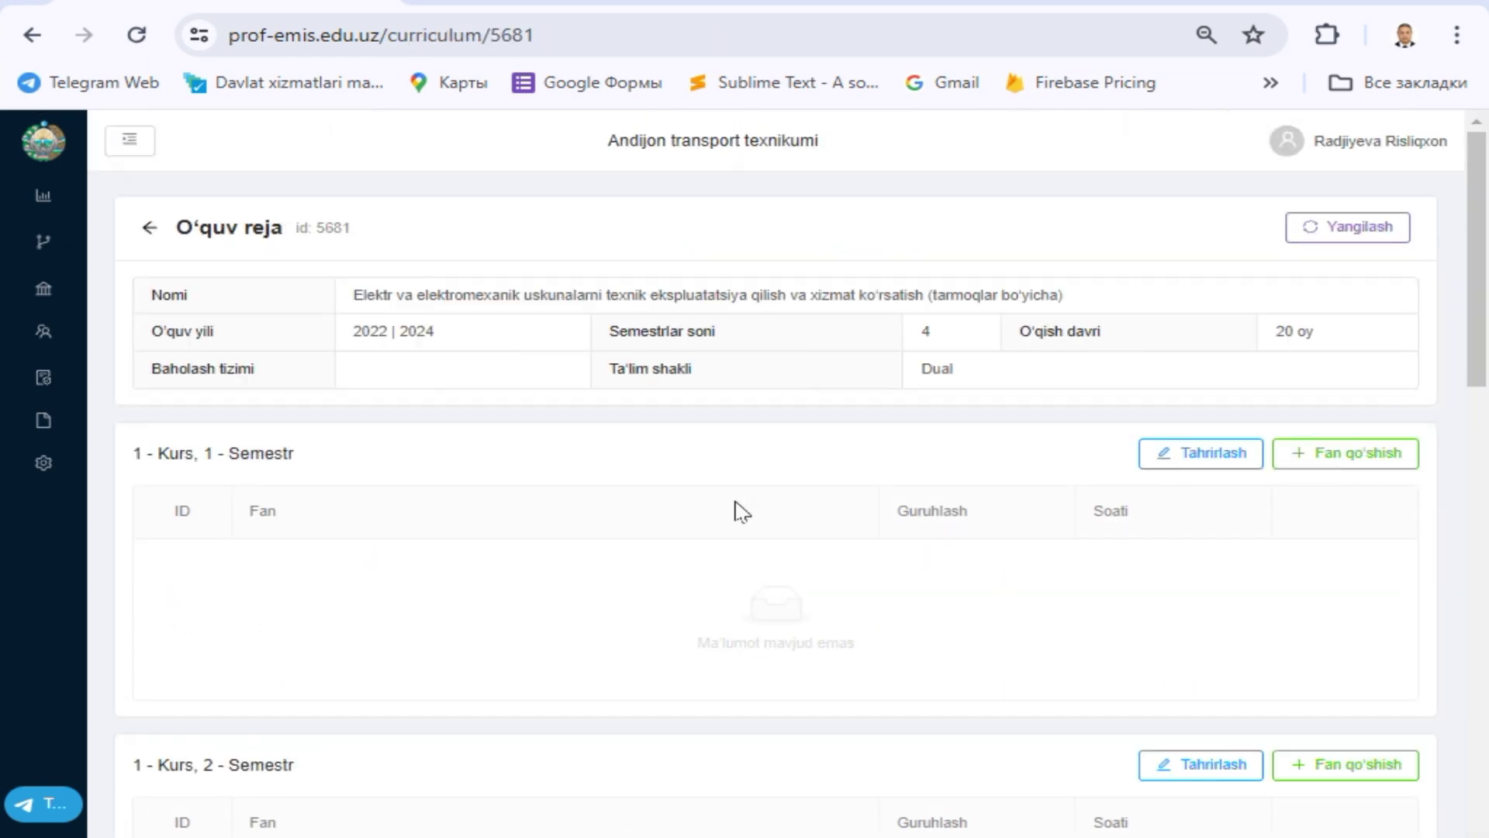
{"action": "scroll", "coordinate": [399, 560], "scroll_direction": "down", "scroll_amount": 10}
{"action": "scroll", "coordinate": [399, 555], "scroll_direction": "down", "scroll_amount": 10}
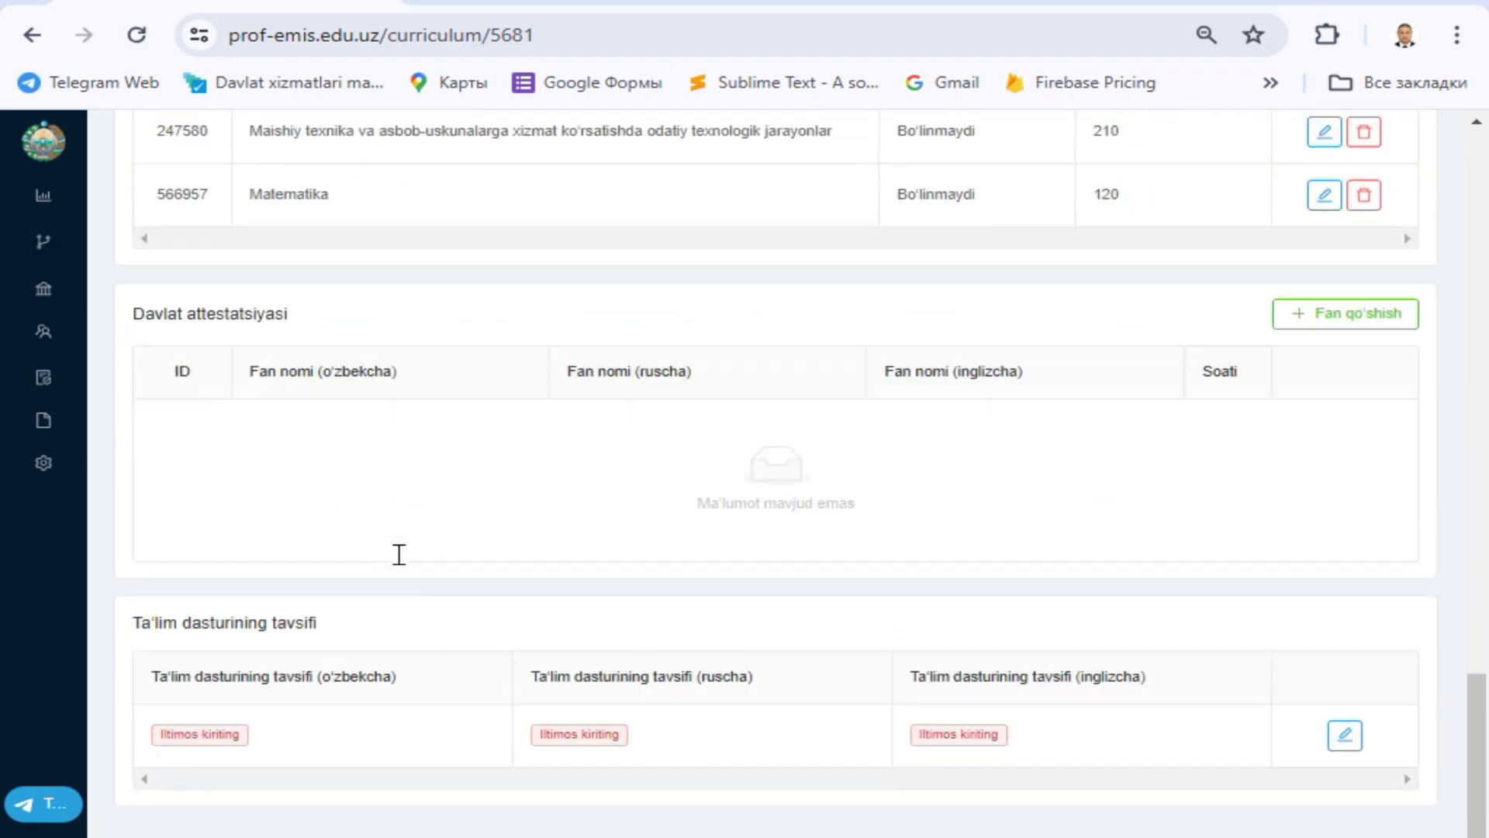
{"action": "scroll", "coordinate": [426, 349], "scroll_direction": "up", "scroll_amount": 9}
{"action": "scroll", "coordinate": [342, 512], "scroll_direction": "down", "scroll_amount": 5}
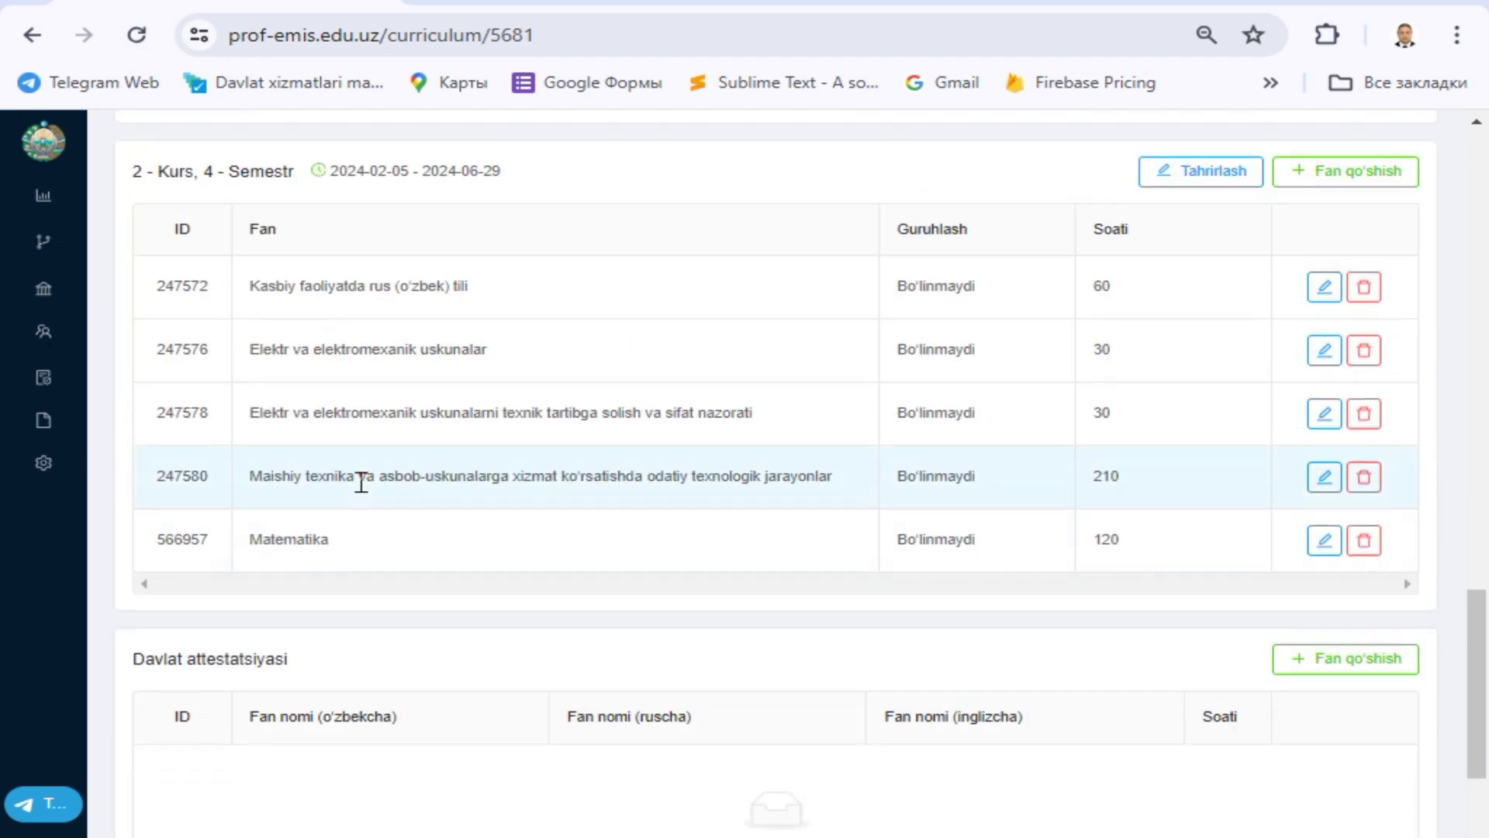
{"action": "scroll", "coordinate": [353, 518], "scroll_direction": "down", "scroll_amount": 4}
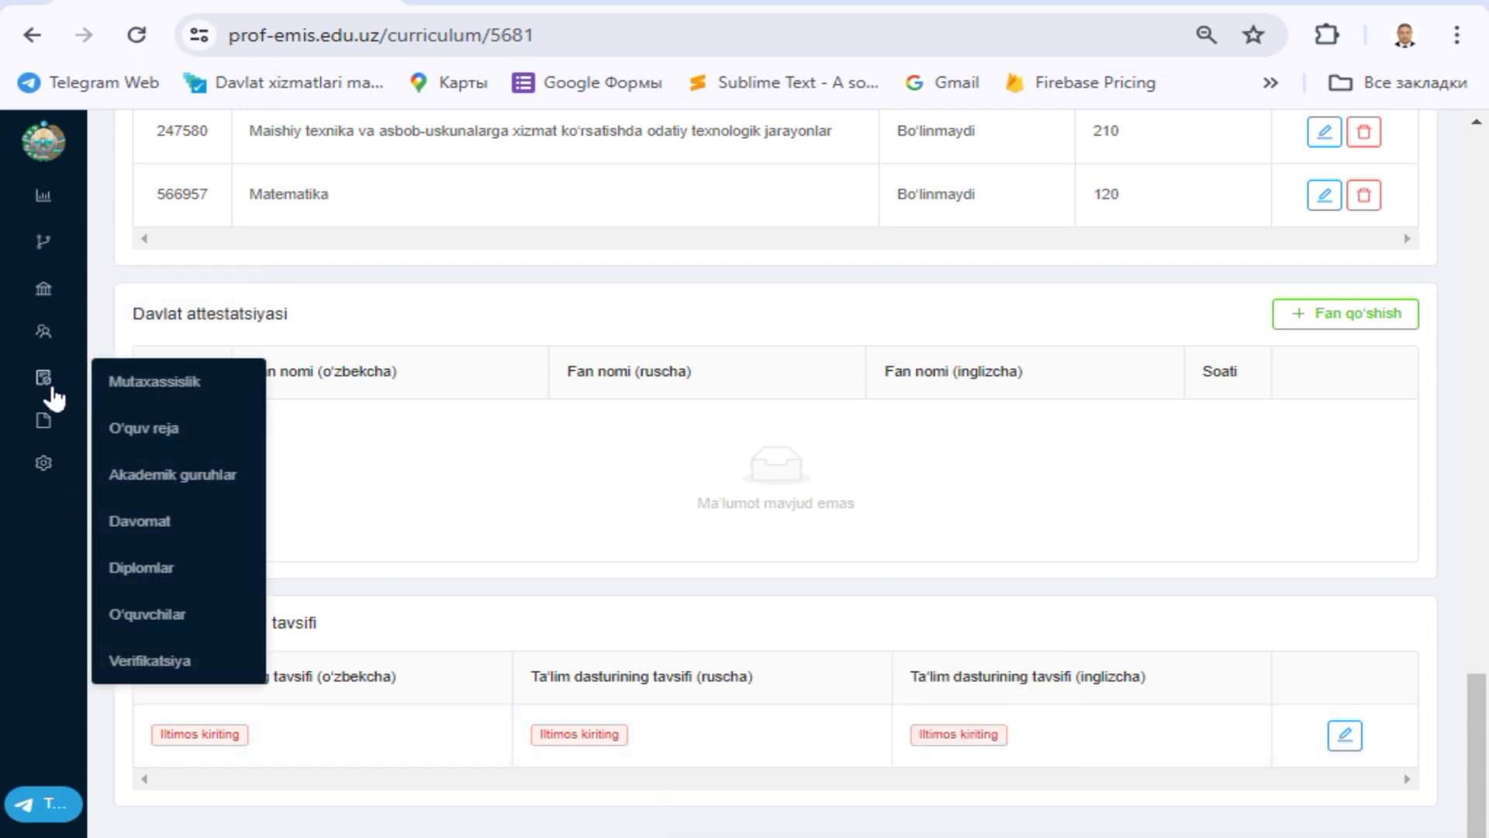
Step: Open the diplomas list and view the graduated group Avtomobil transportiga TXK 4.21
{"action": "mouse_move", "coordinate": [41, 376]}
{"action": "left_click", "coordinate": [118, 572]}
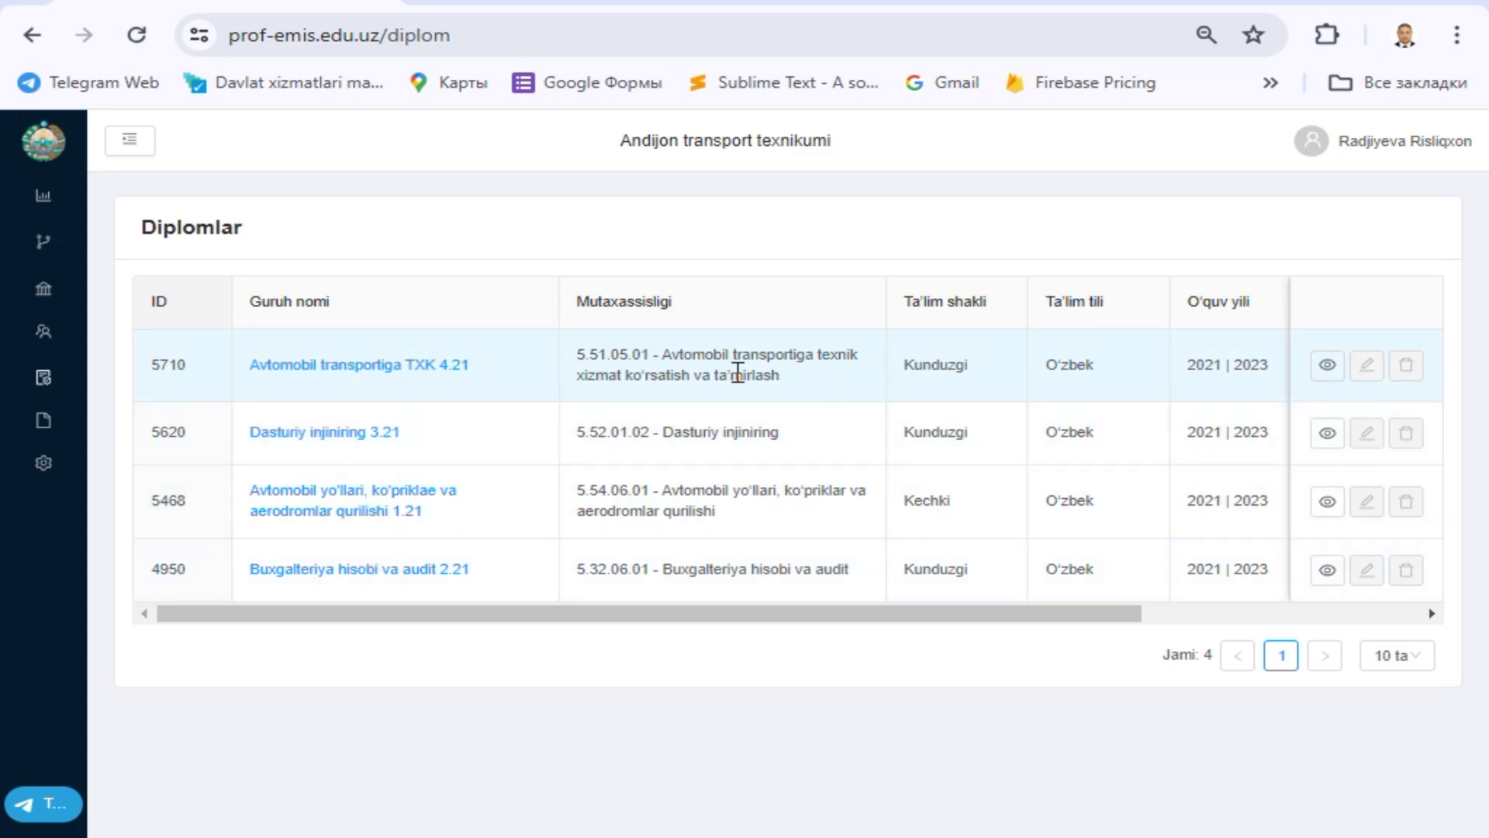
{"action": "left_click", "coordinate": [335, 369]}
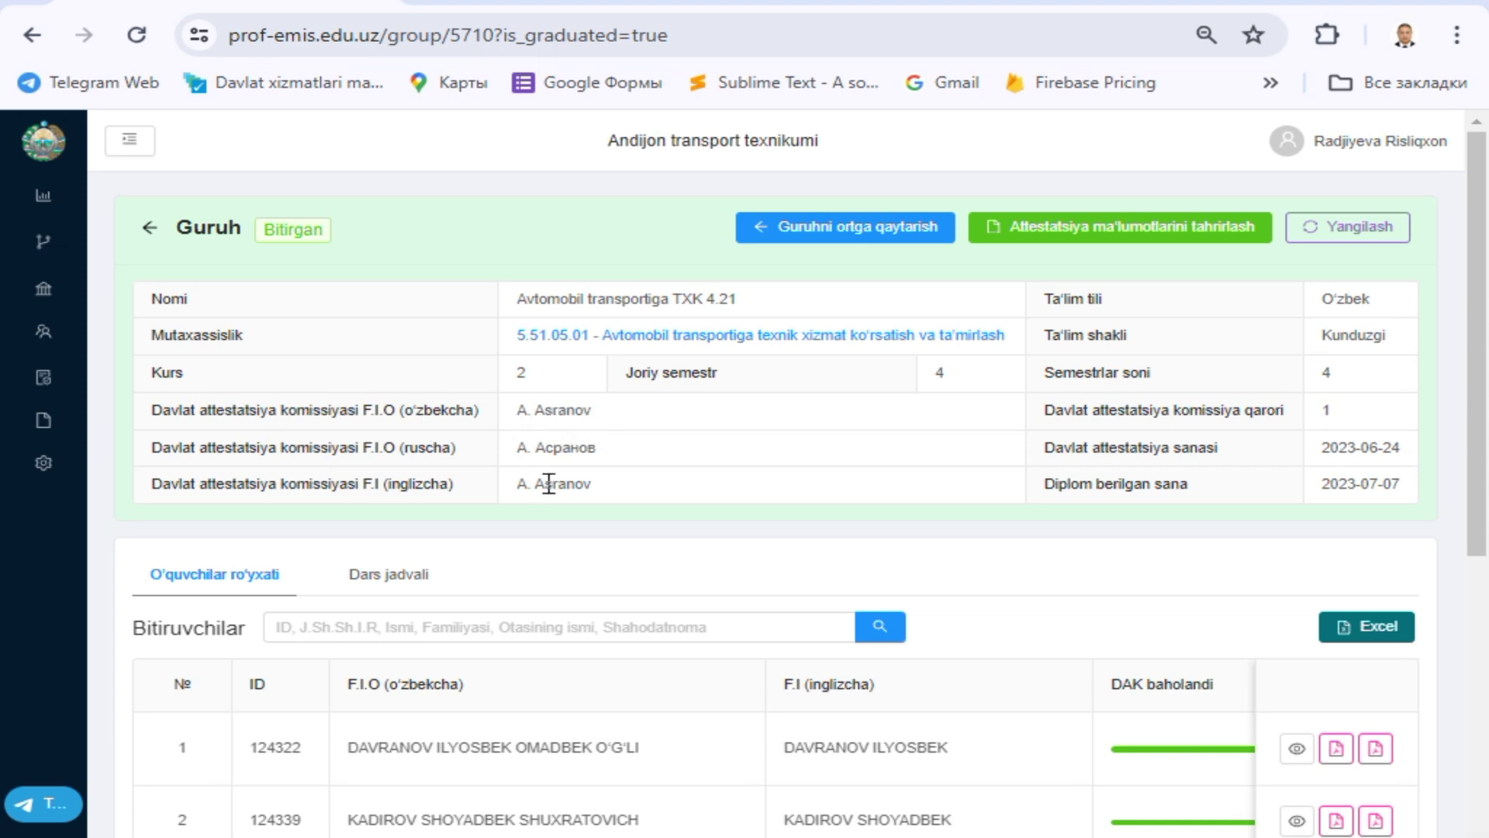
Step: Review the group's editable attestation chair, decision number and date fields, and close the form without saving
{"action": "left_click", "coordinate": [1065, 241]}
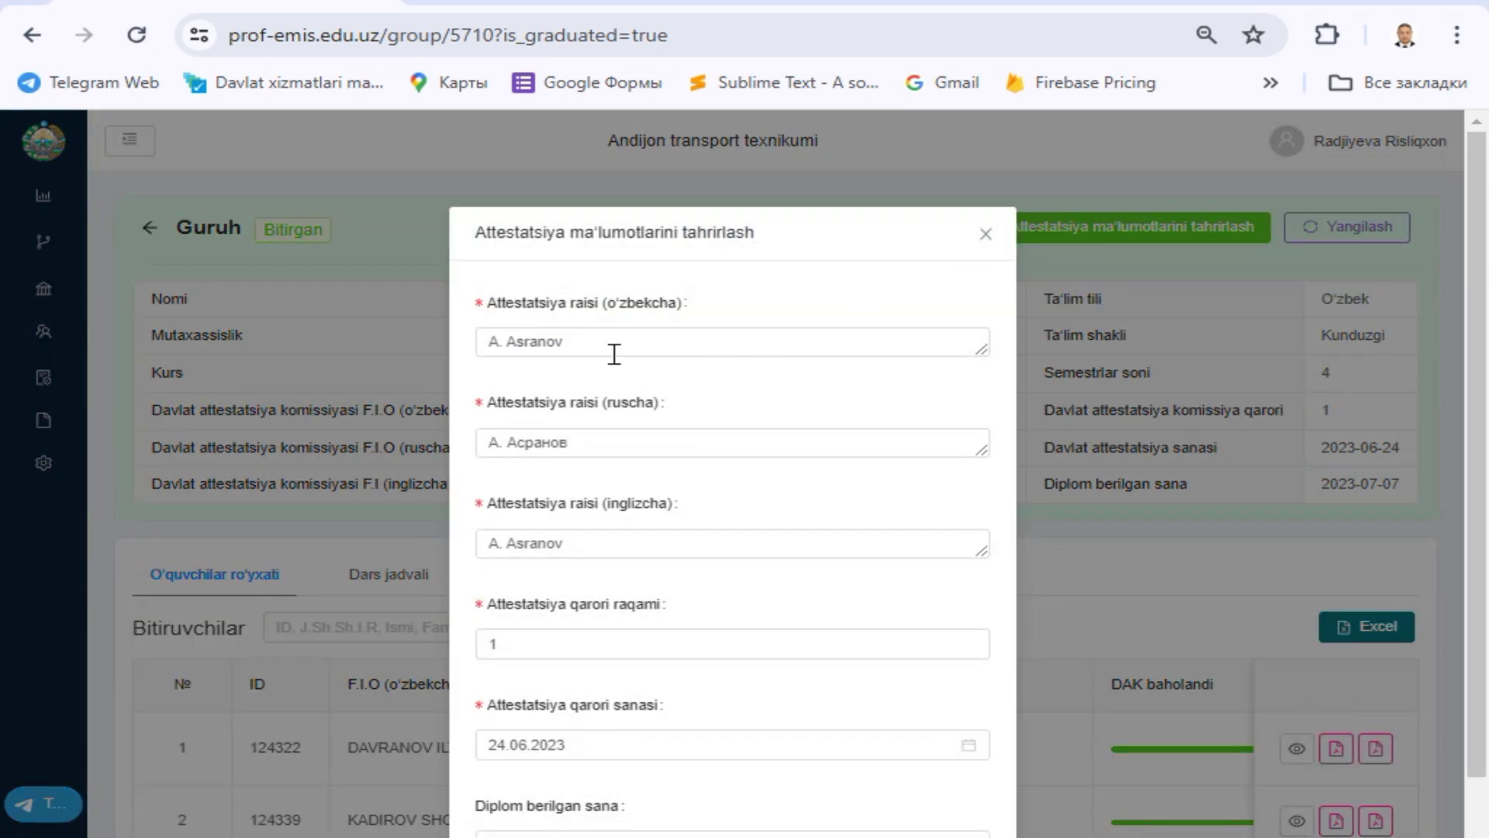
{"action": "left_click", "coordinate": [606, 349]}
{"action": "scroll", "coordinate": [588, 485], "scroll_direction": "down", "scroll_amount": 2}
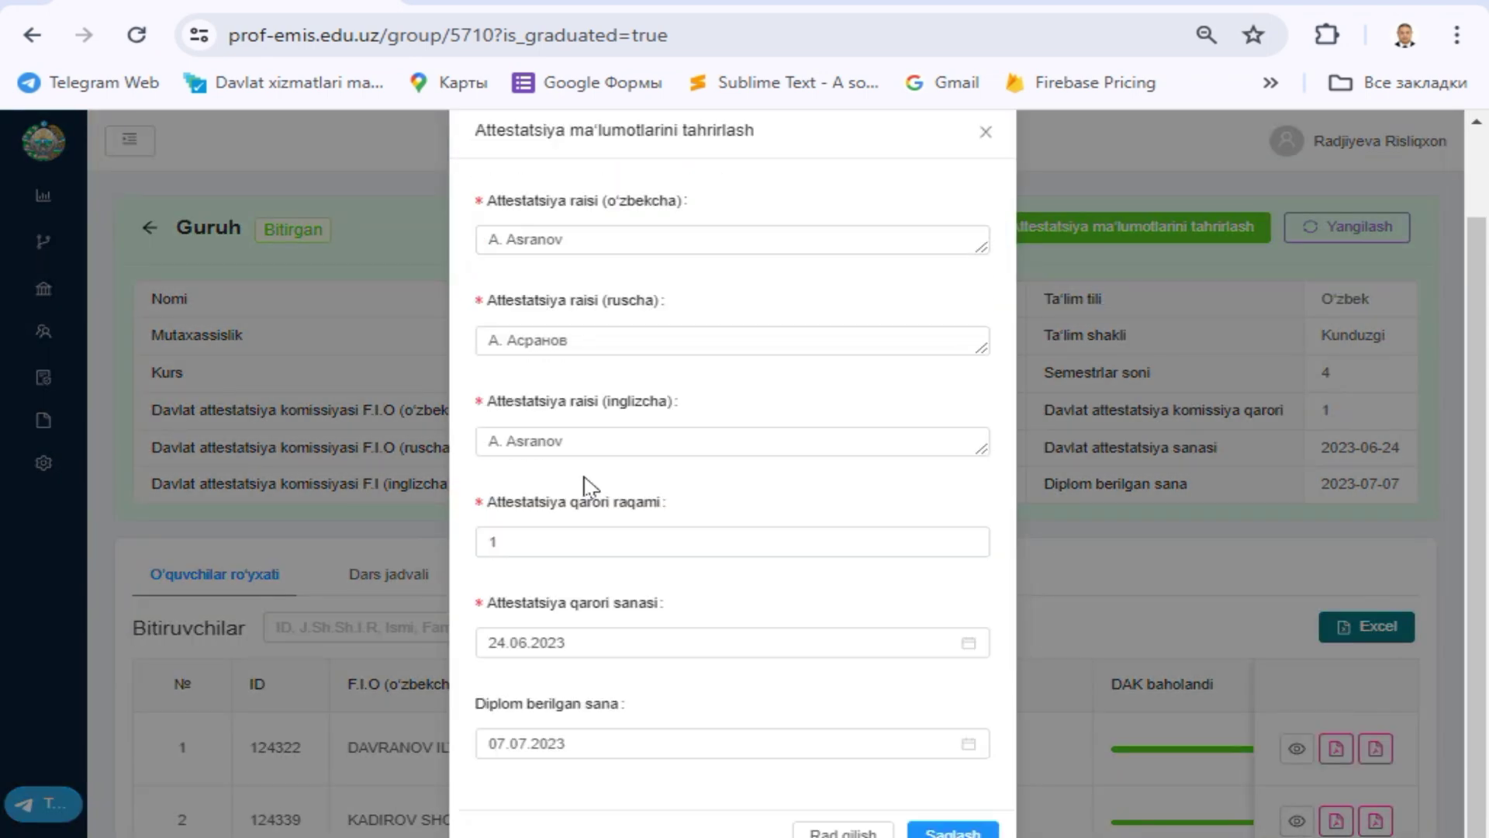
{"action": "left_click", "coordinate": [986, 132]}
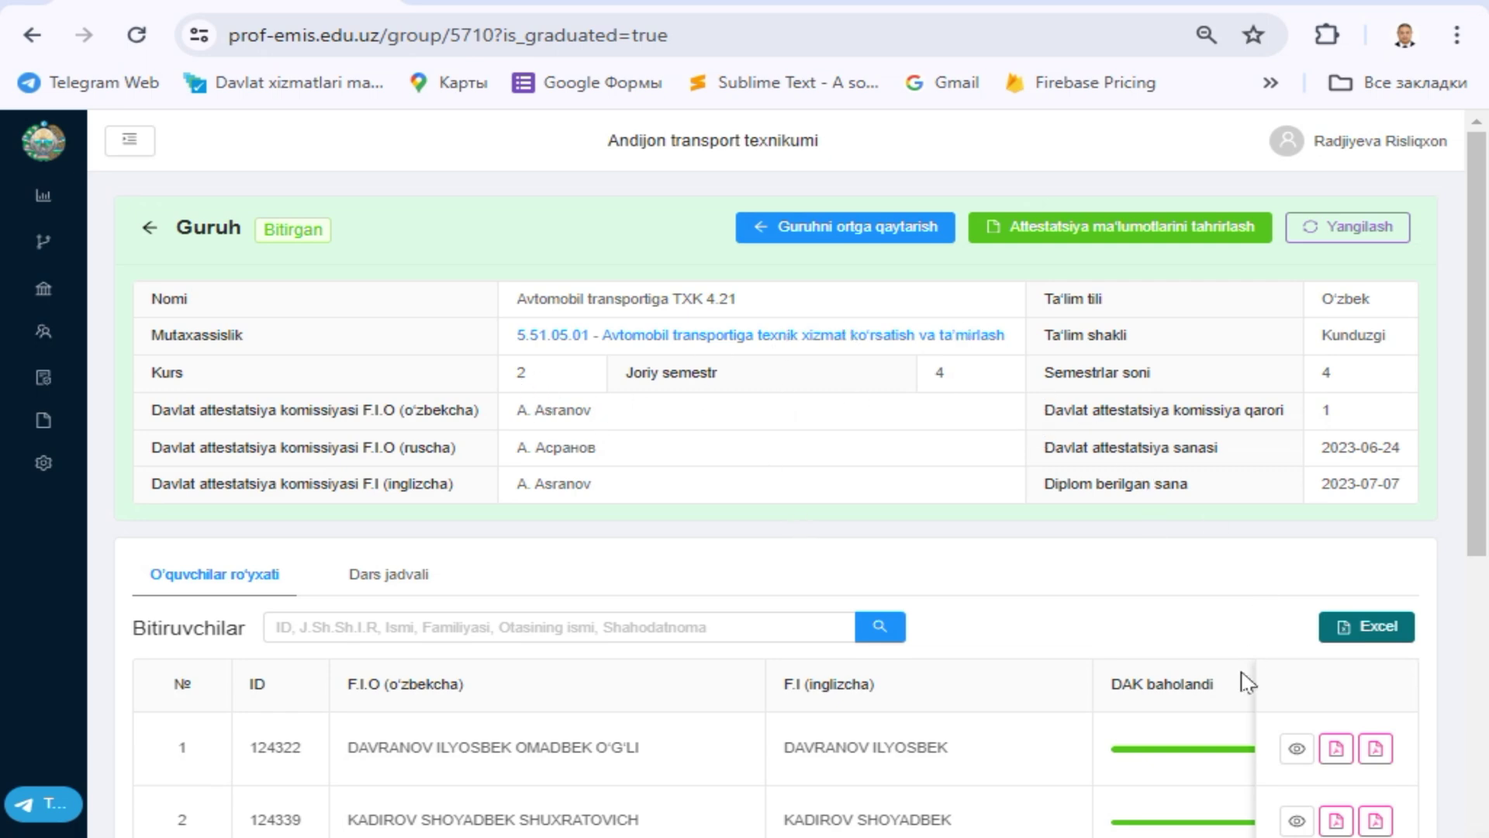
Step: Open the first graduate's diploma record, inspect the editable previous education details and close the form without changes
{"action": "scroll", "coordinate": [941, 602], "scroll_direction": "down", "scroll_amount": 5}
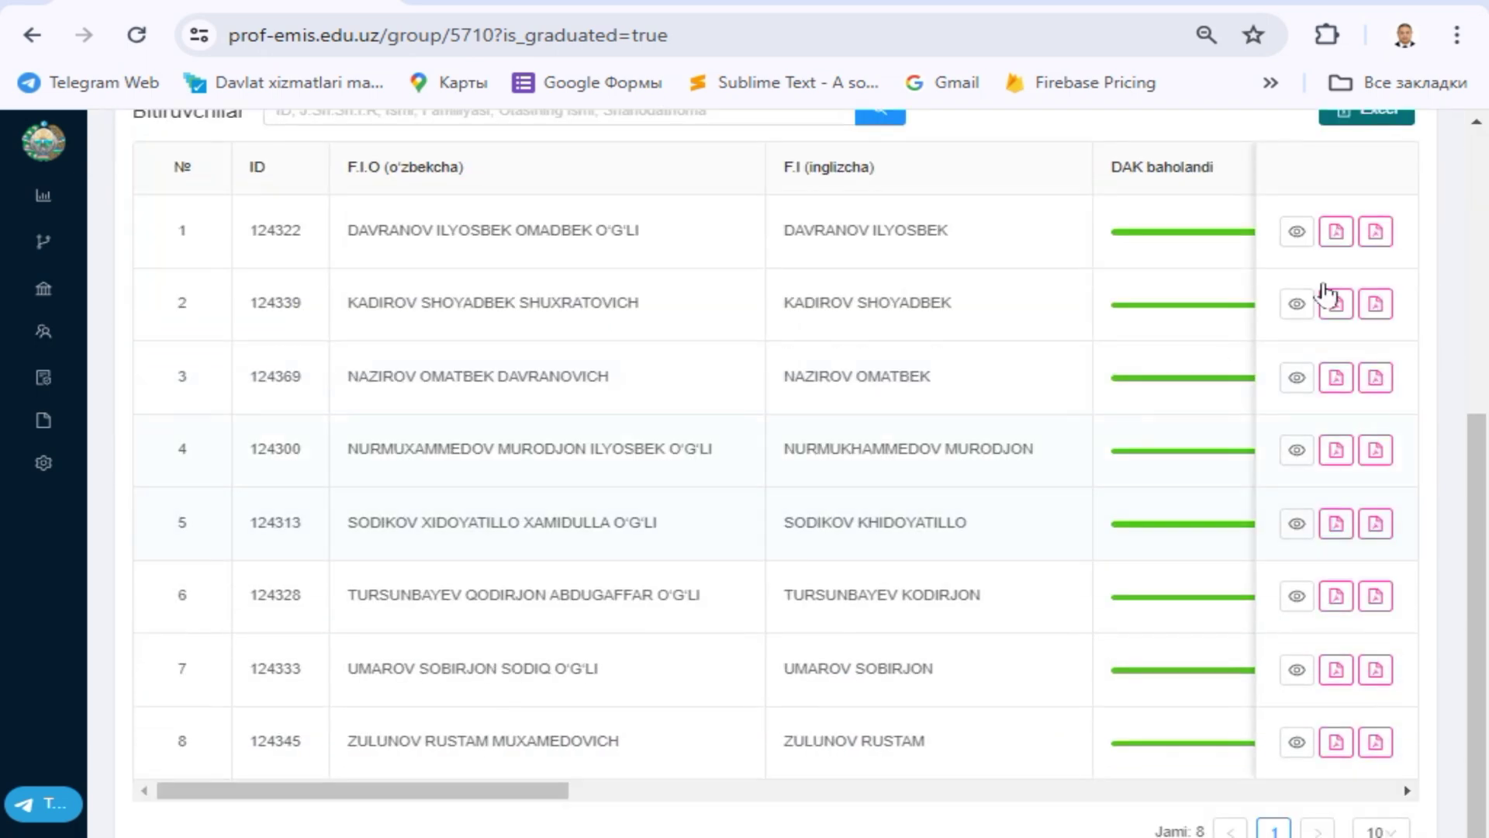
{"action": "left_click", "coordinate": [1297, 231]}
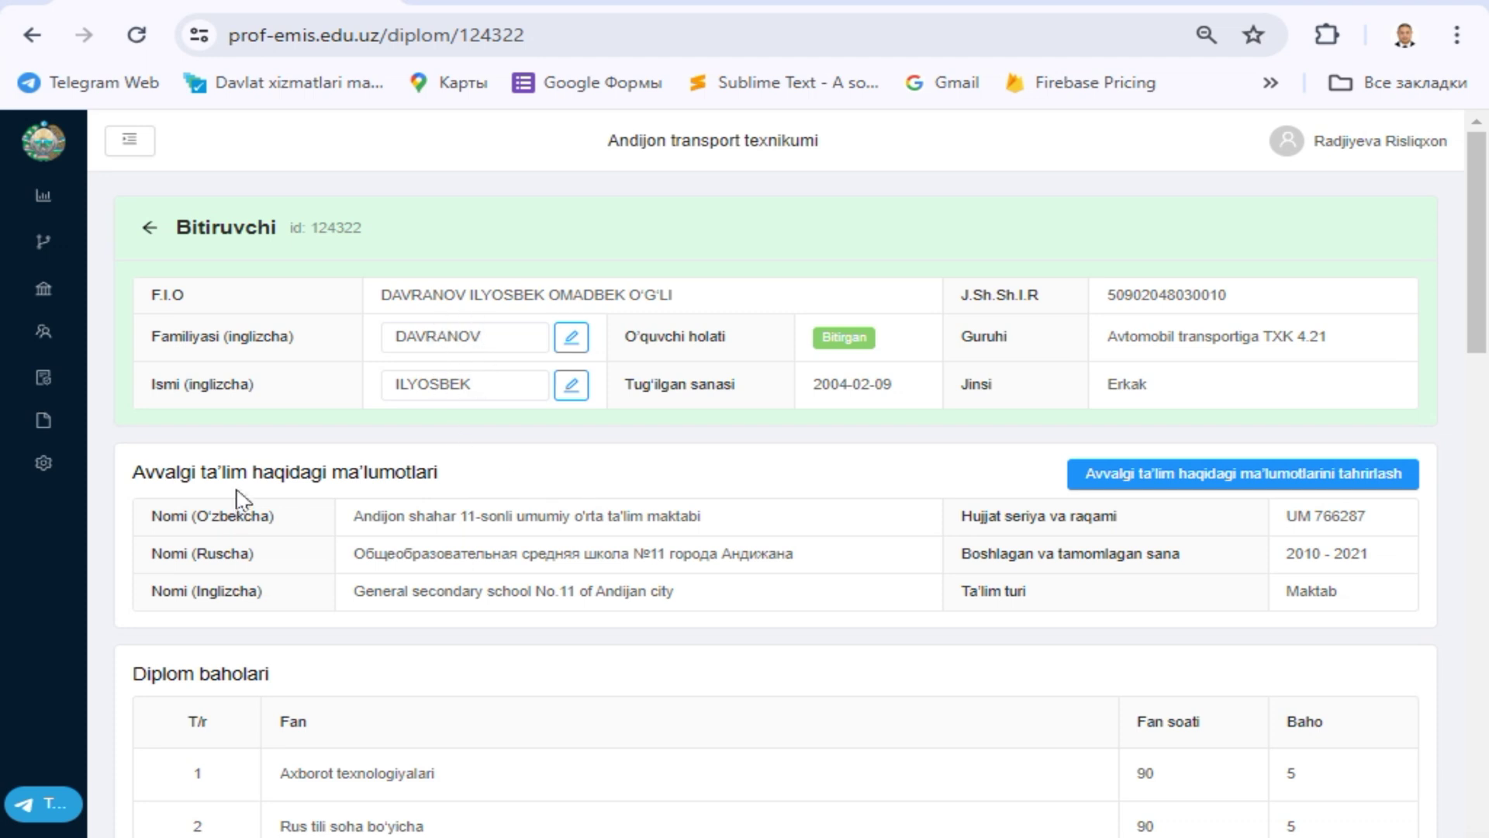
{"action": "left_click", "coordinate": [1192, 476]}
{"action": "scroll", "coordinate": [702, 443], "scroll_direction": "down", "scroll_amount": 2}
{"action": "mouse_move", "coordinate": [873, 837]}
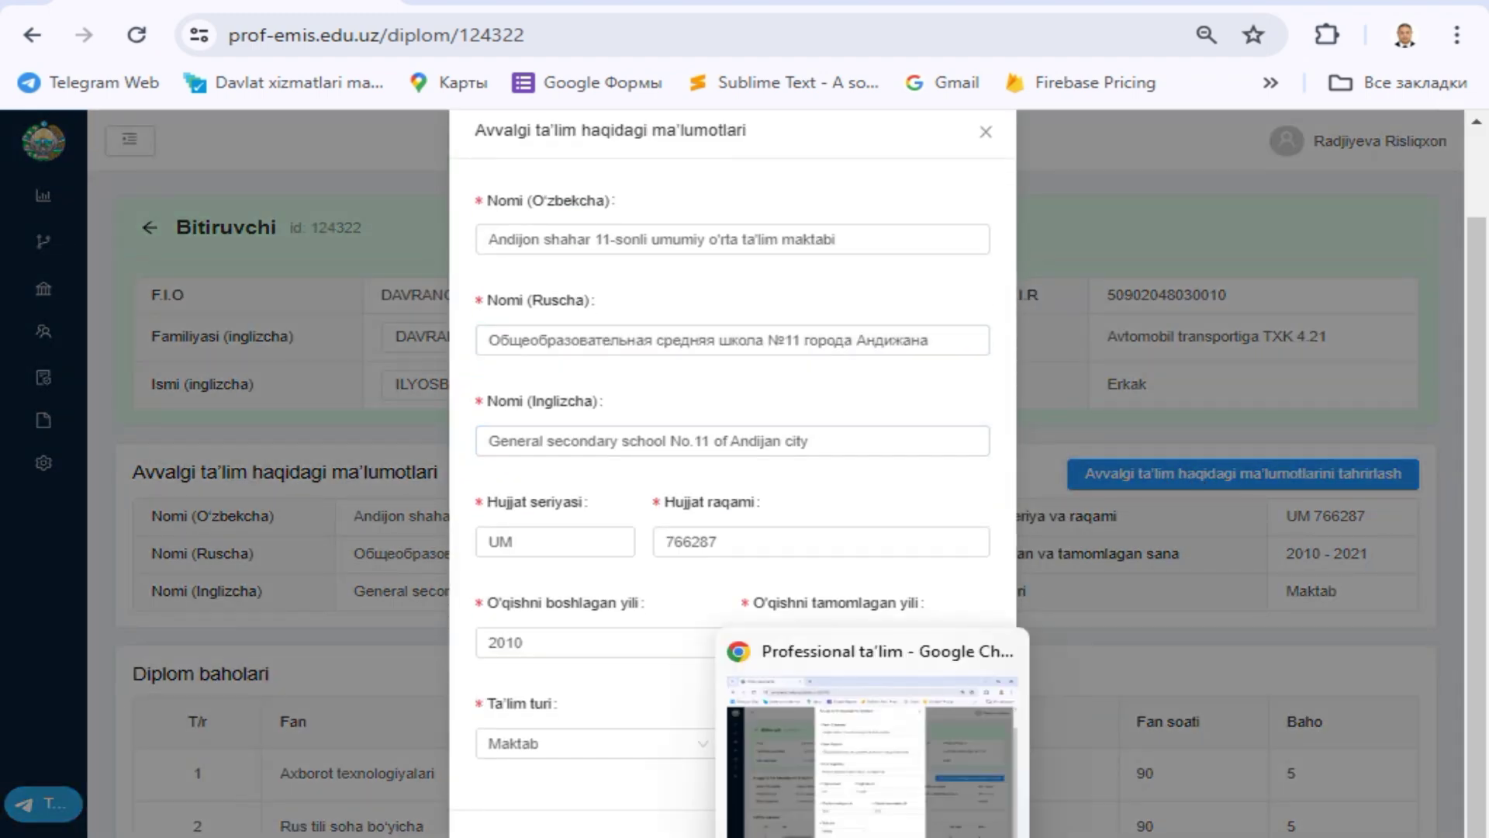
{"action": "left_click", "coordinate": [852, 824]}
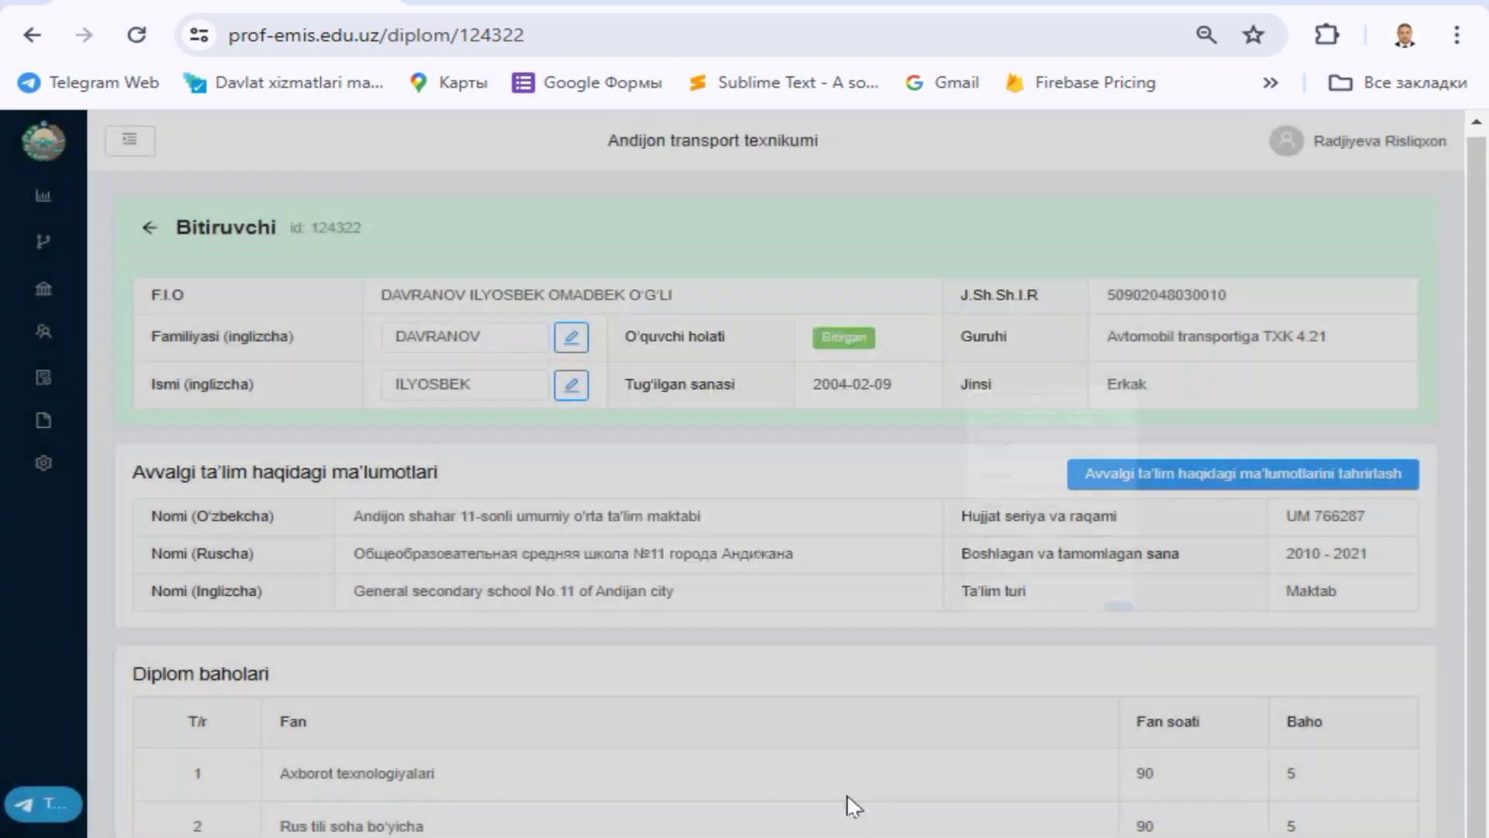
Step: Review the graduate's diploma grades, DAK grades and diploma information
{"action": "scroll", "coordinate": [859, 578], "scroll_direction": "down", "scroll_amount": 9}
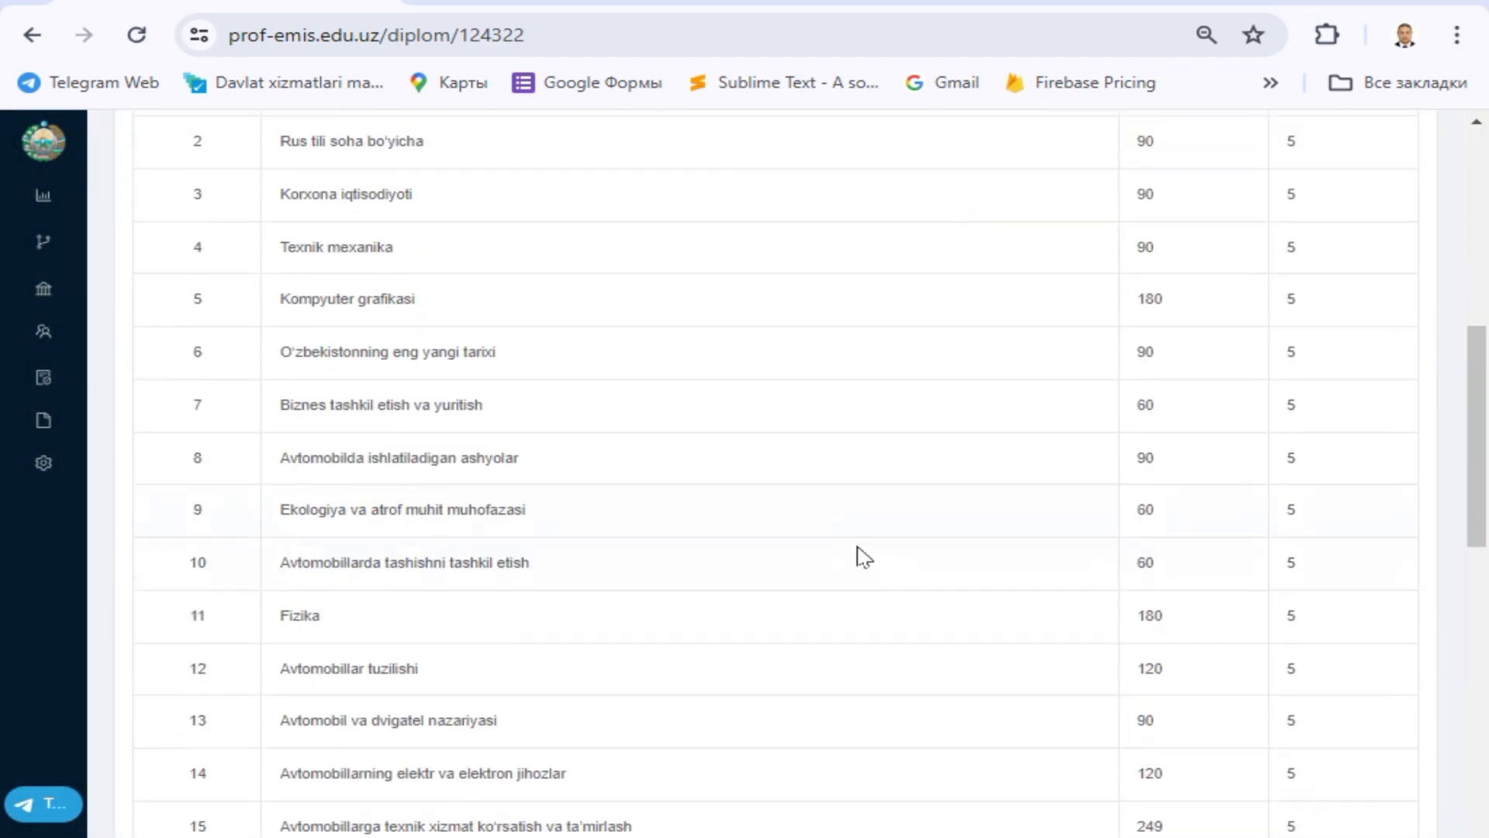
{"action": "scroll", "coordinate": [1193, 388], "scroll_direction": "down", "scroll_amount": 9}
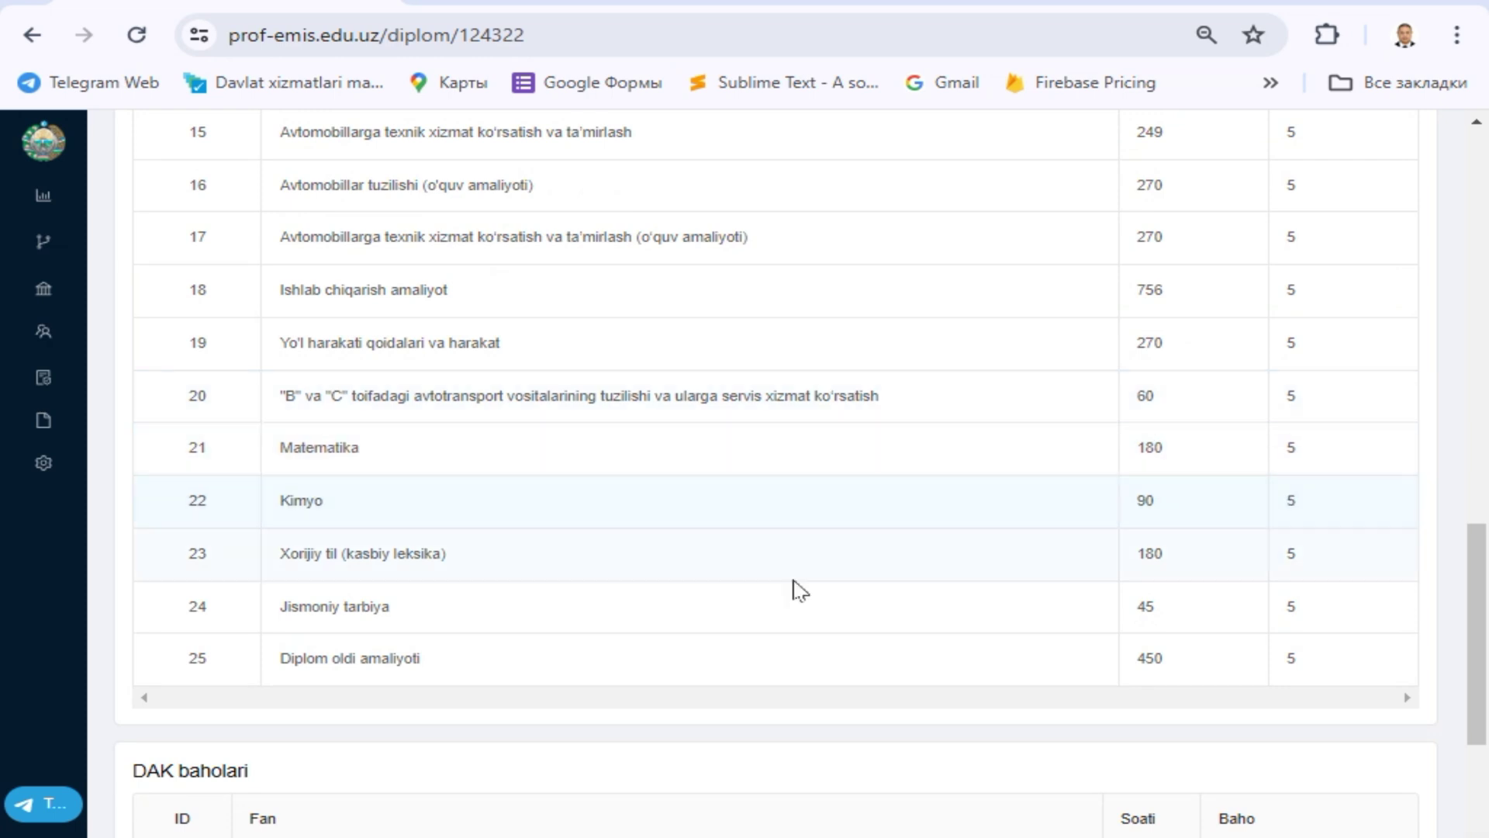
{"action": "scroll", "coordinate": [394, 598], "scroll_direction": "down", "scroll_amount": 2}
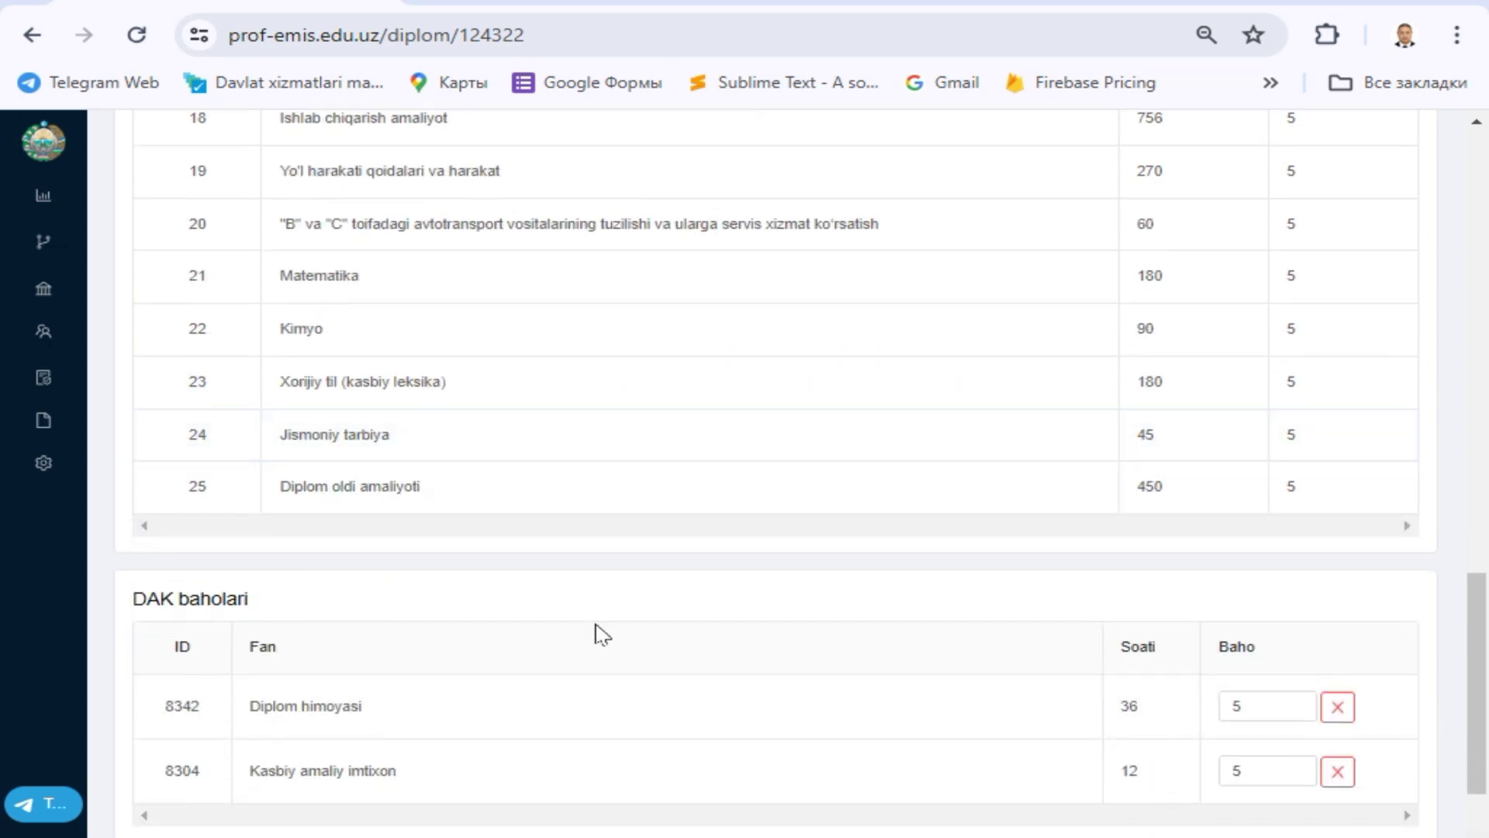
{"action": "scroll", "coordinate": [690, 678], "scroll_direction": "down", "scroll_amount": 3}
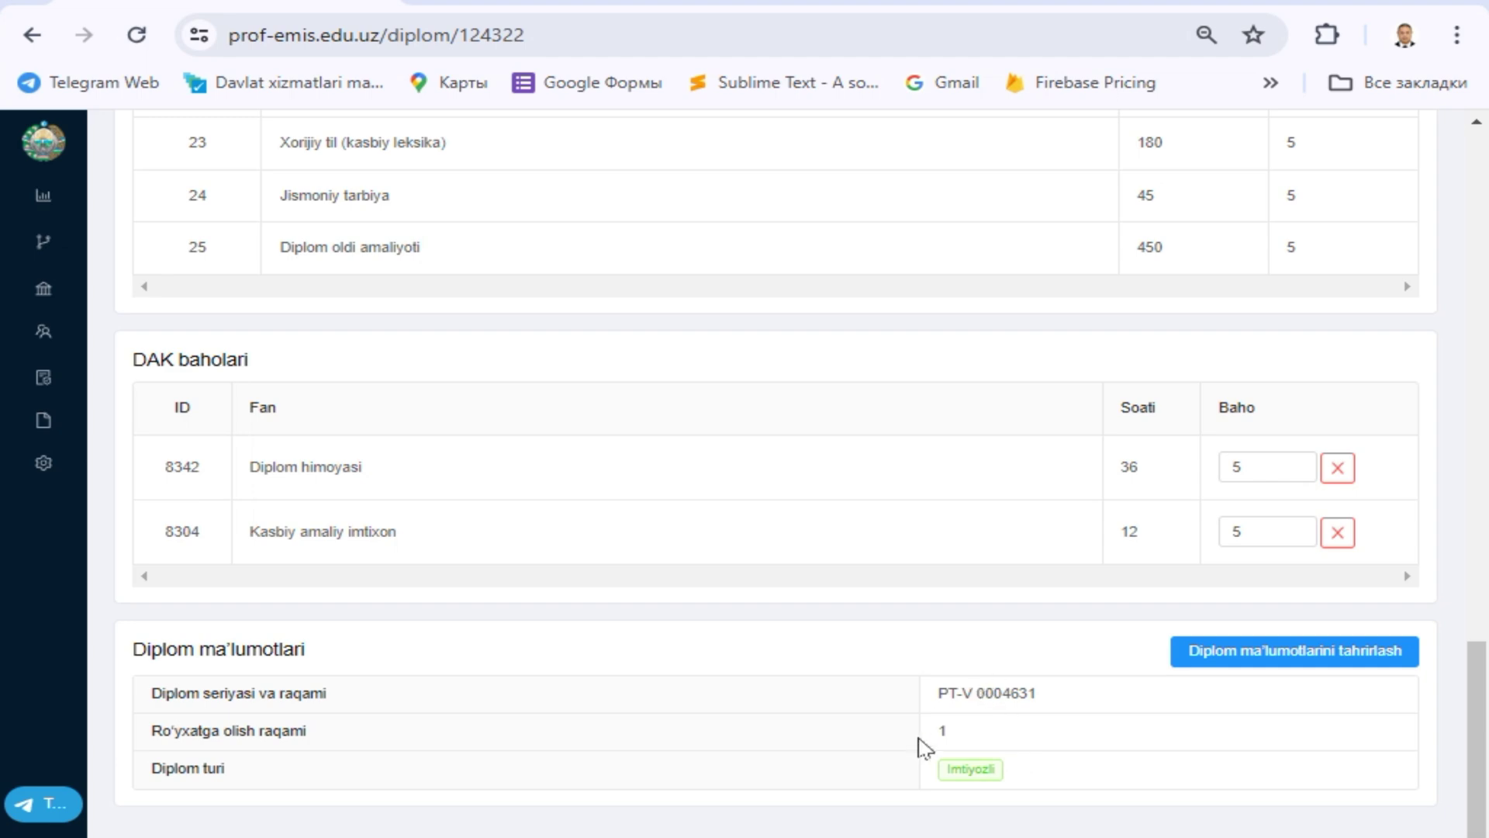
{"action": "scroll", "coordinate": [1100, 681], "scroll_direction": "up", "scroll_amount": 20}
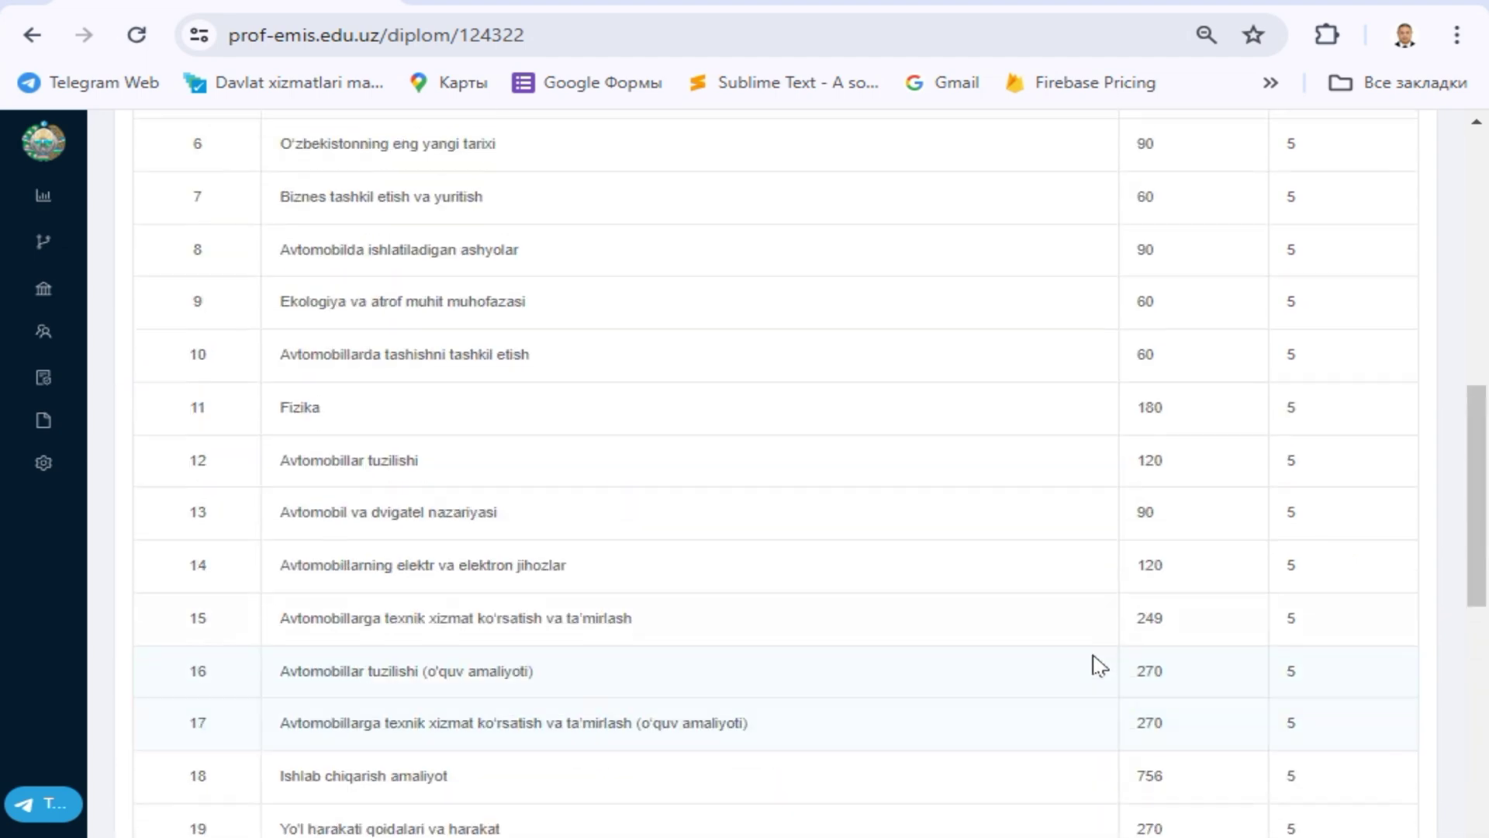
Step: Return to the graduated group and examine the graduates table, including the DAK grading, diploma and previous education columns
{"action": "left_click", "coordinate": [161, 223]}
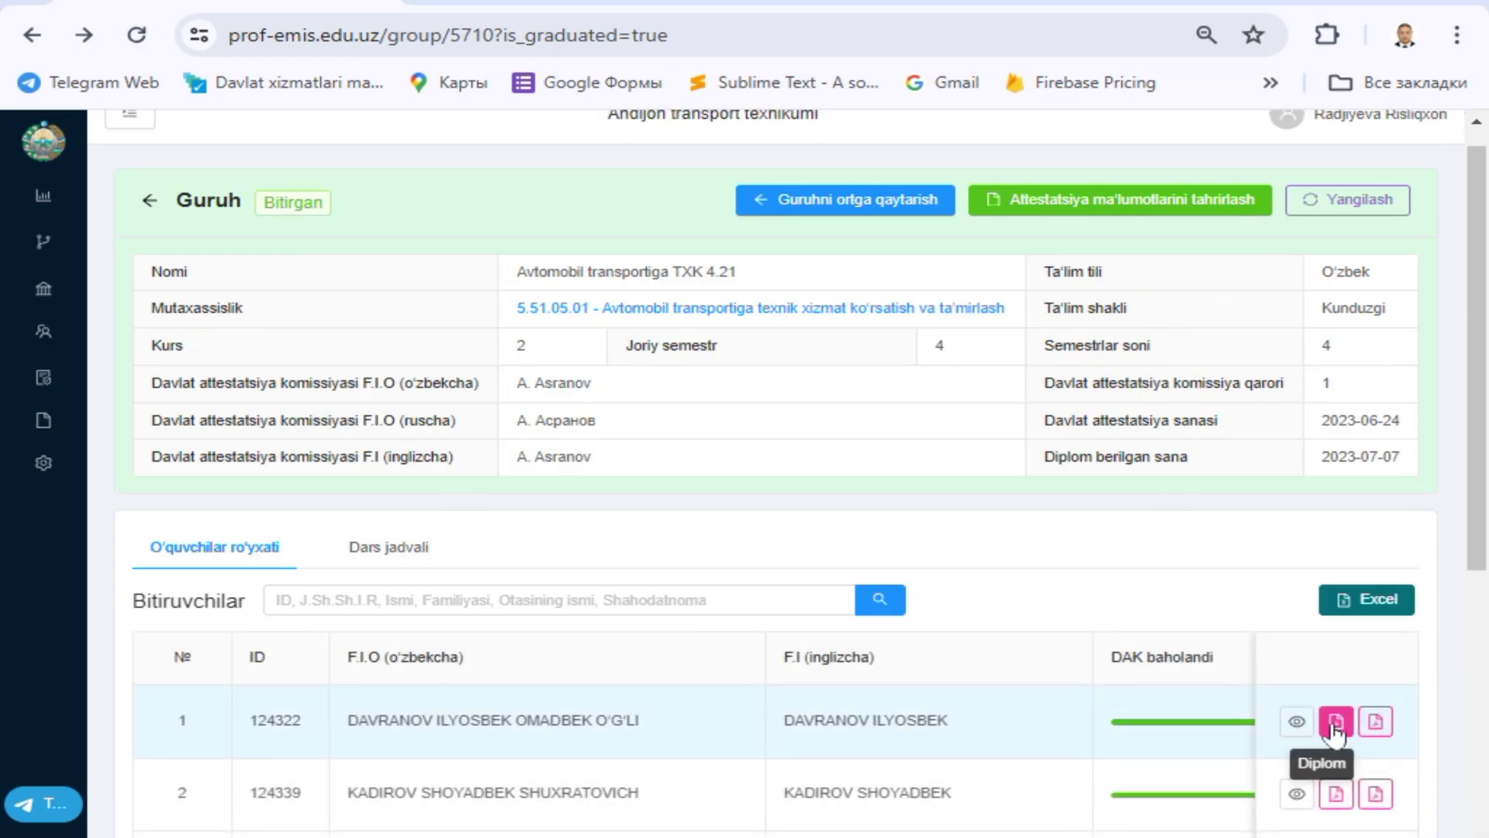
{"action": "scroll", "coordinate": [790, 687], "scroll_direction": "down", "scroll_amount": 6}
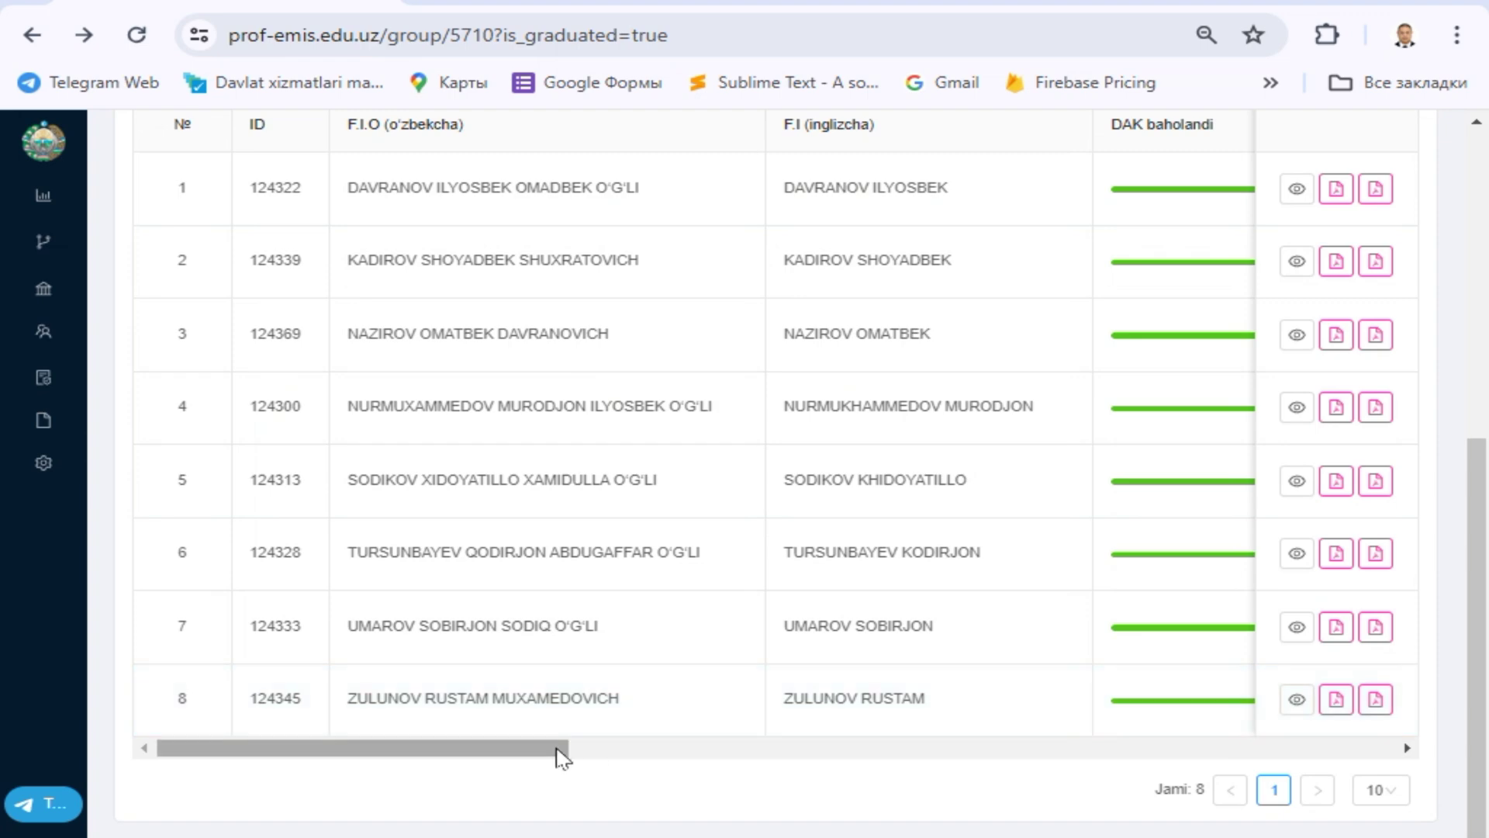
{"action": "left_click_drag", "start_coordinate": [559, 749], "coordinate": [881, 749]}
{"action": "scroll", "coordinate": [684, 526], "scroll_direction": "up", "scroll_amount": 6}
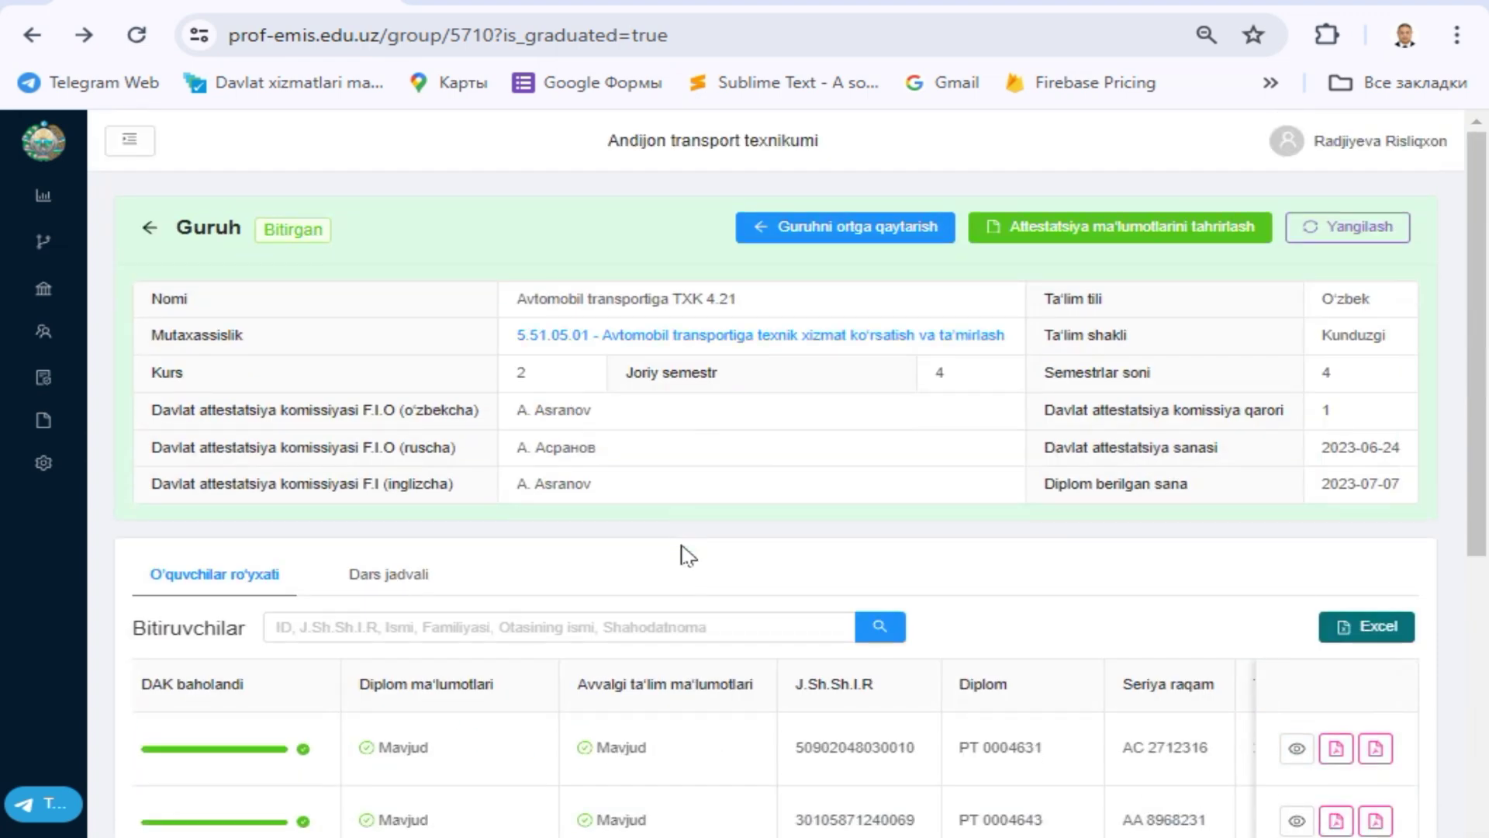
{"action": "scroll", "coordinate": [682, 556], "scroll_direction": "down", "scroll_amount": 6}
{"action": "left_click_drag", "start_coordinate": [734, 753], "coordinate": [305, 831]}
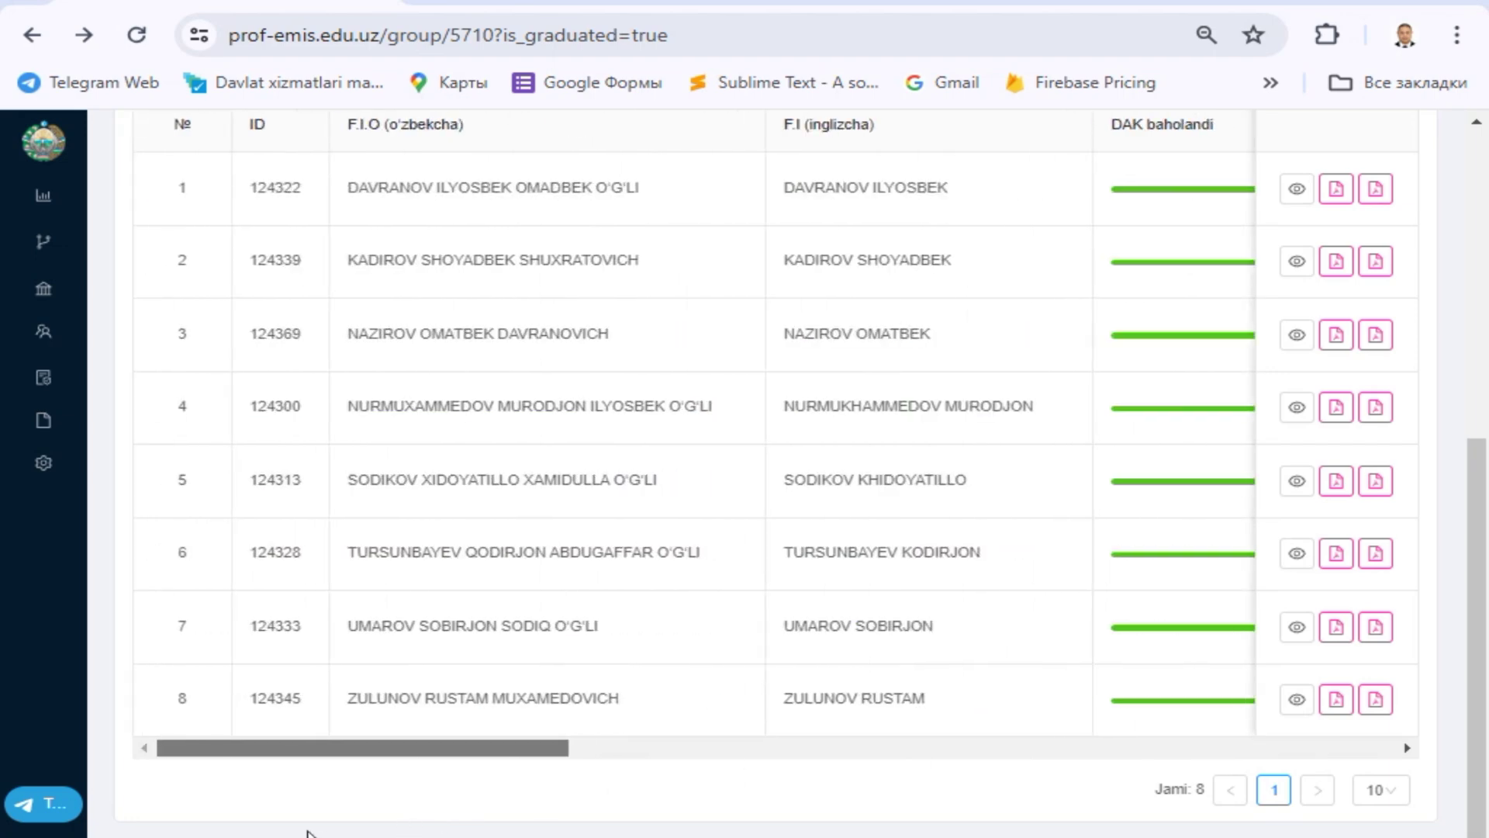
{"action": "scroll", "coordinate": [349, 558], "scroll_direction": "up", "scroll_amount": 6}
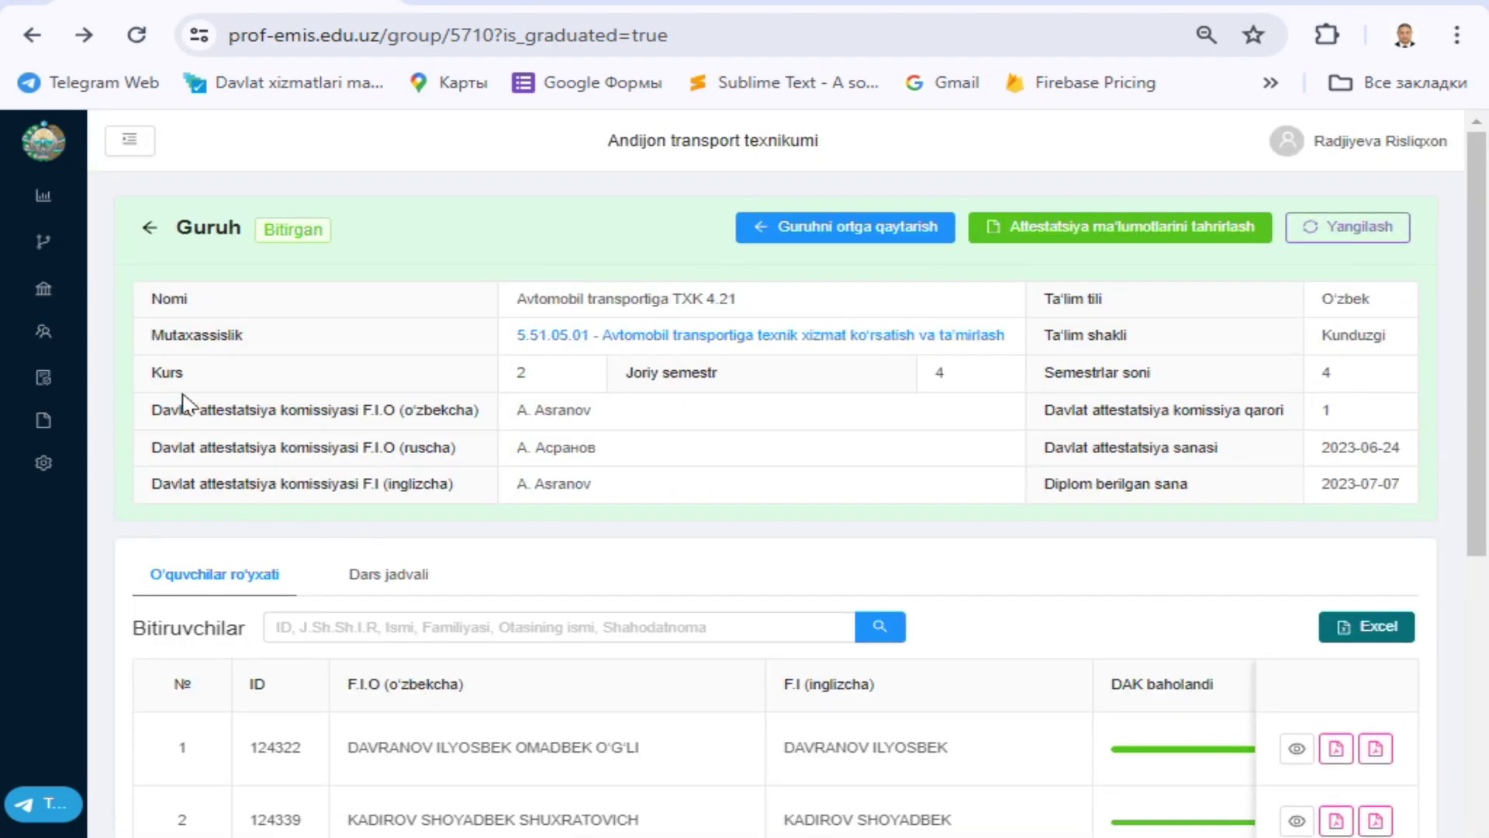
Step: Open the curriculum of active group 18.23, Avtotransport logistikasi, and look through its semesters and state attestation section
{"action": "mouse_move", "coordinate": [44, 382]}
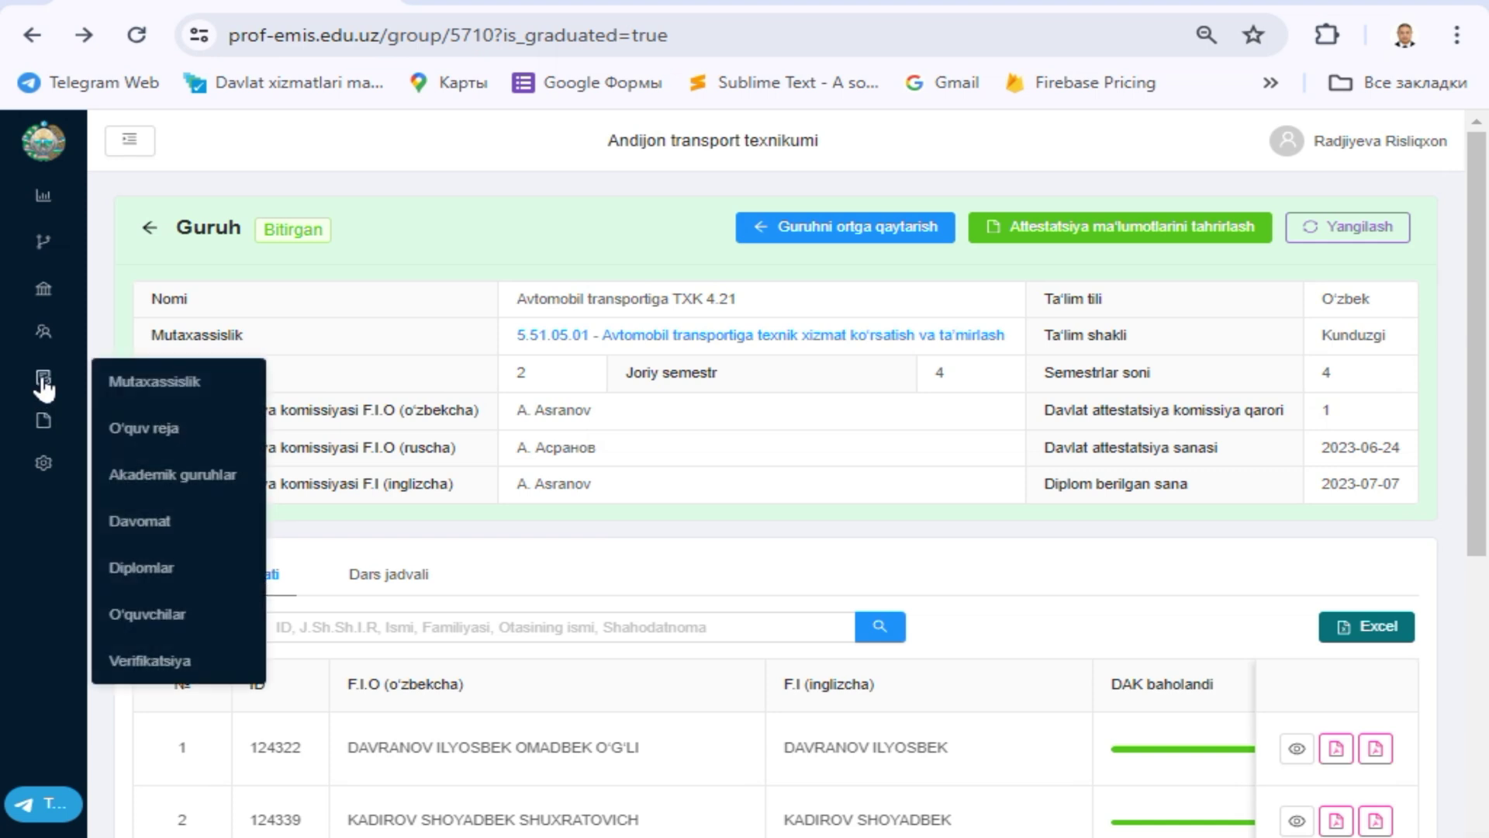
{"action": "left_click", "coordinate": [164, 474]}
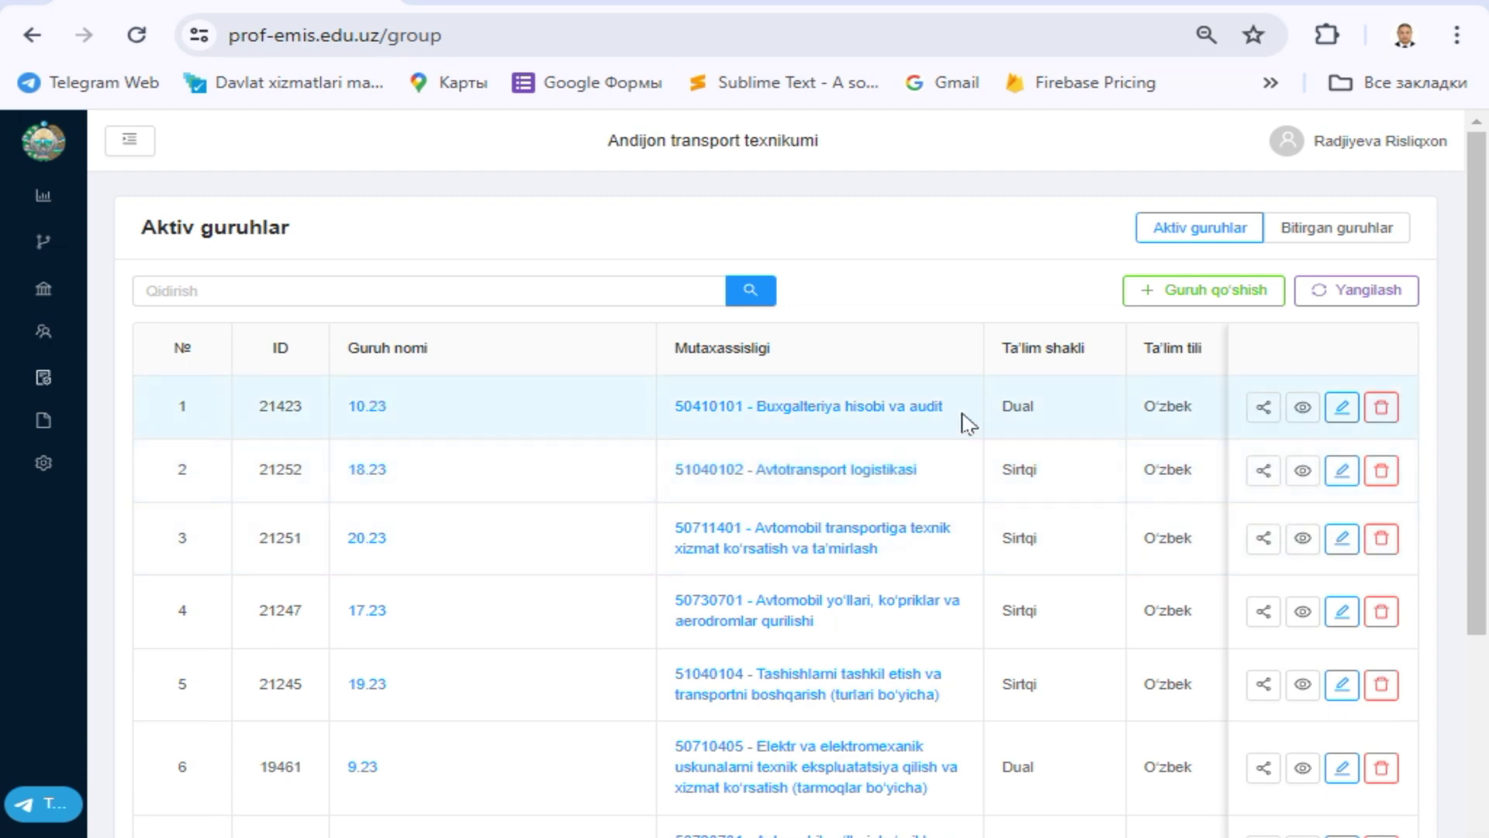
{"action": "left_click", "coordinate": [824, 475]}
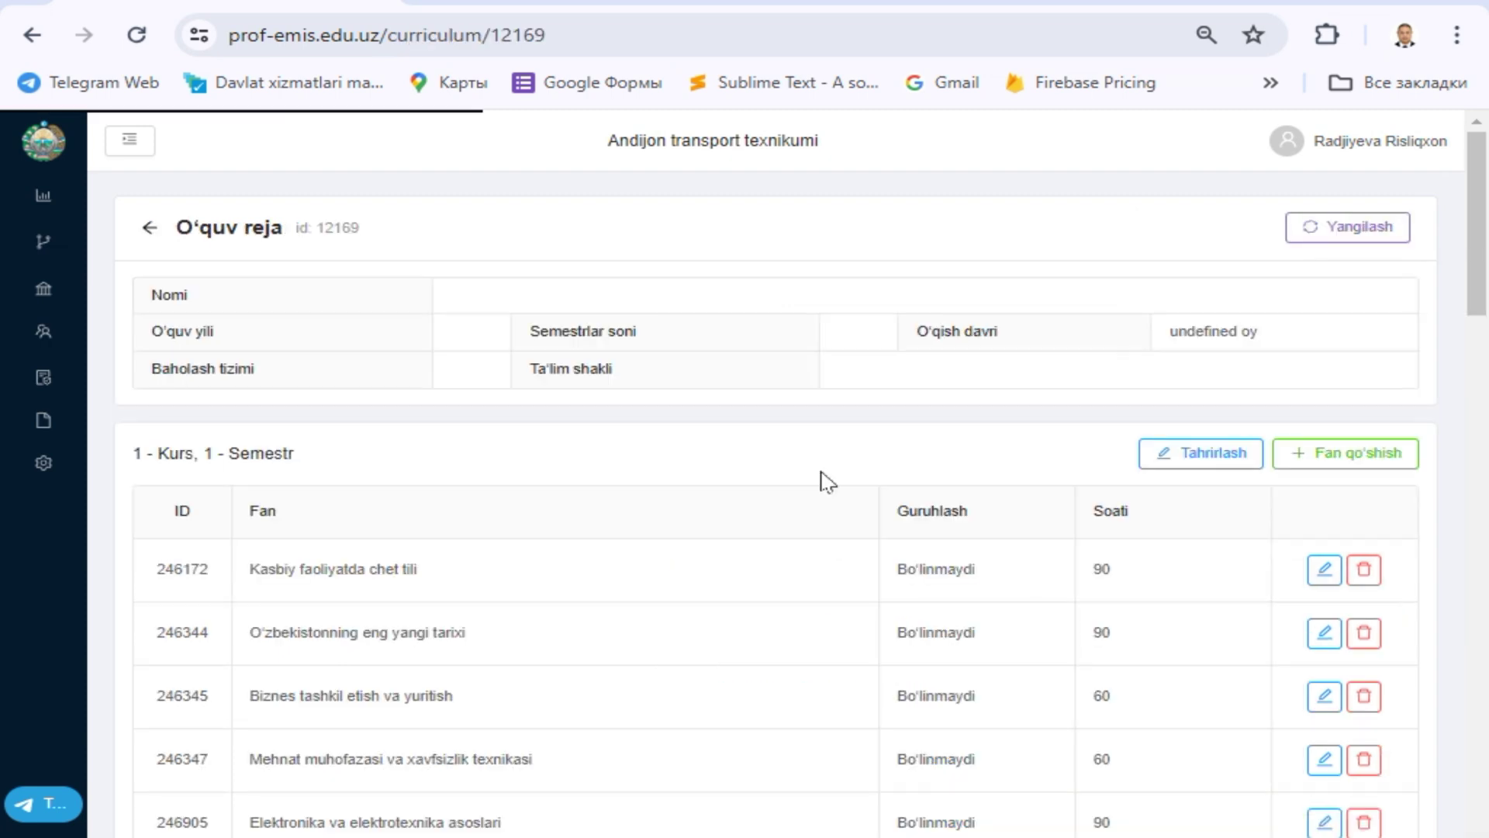
{"action": "scroll", "coordinate": [343, 502], "scroll_direction": "down", "scroll_amount": 10}
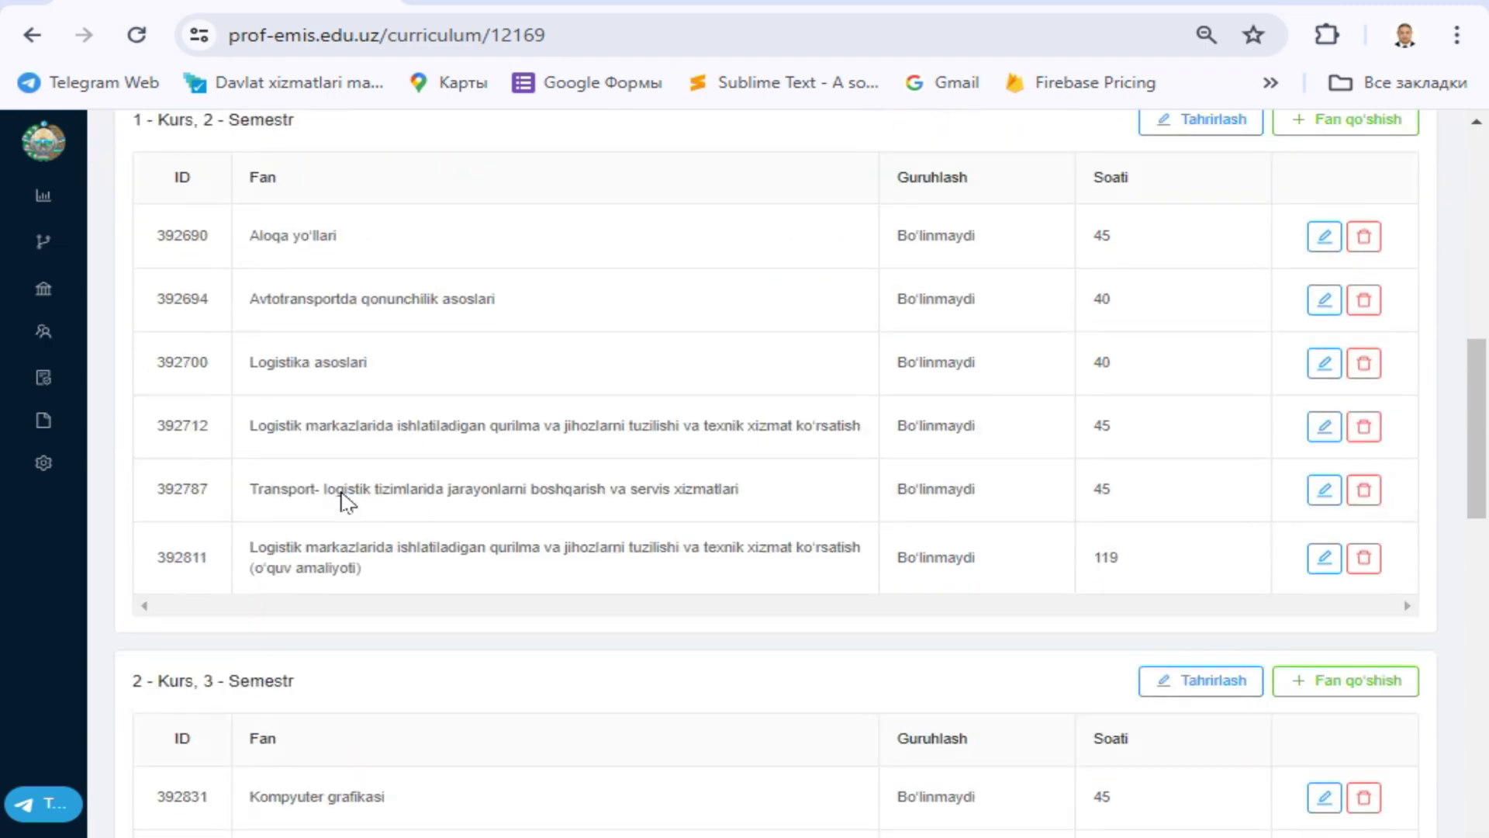
{"action": "scroll", "coordinate": [345, 503], "scroll_direction": "down", "scroll_amount": 15}
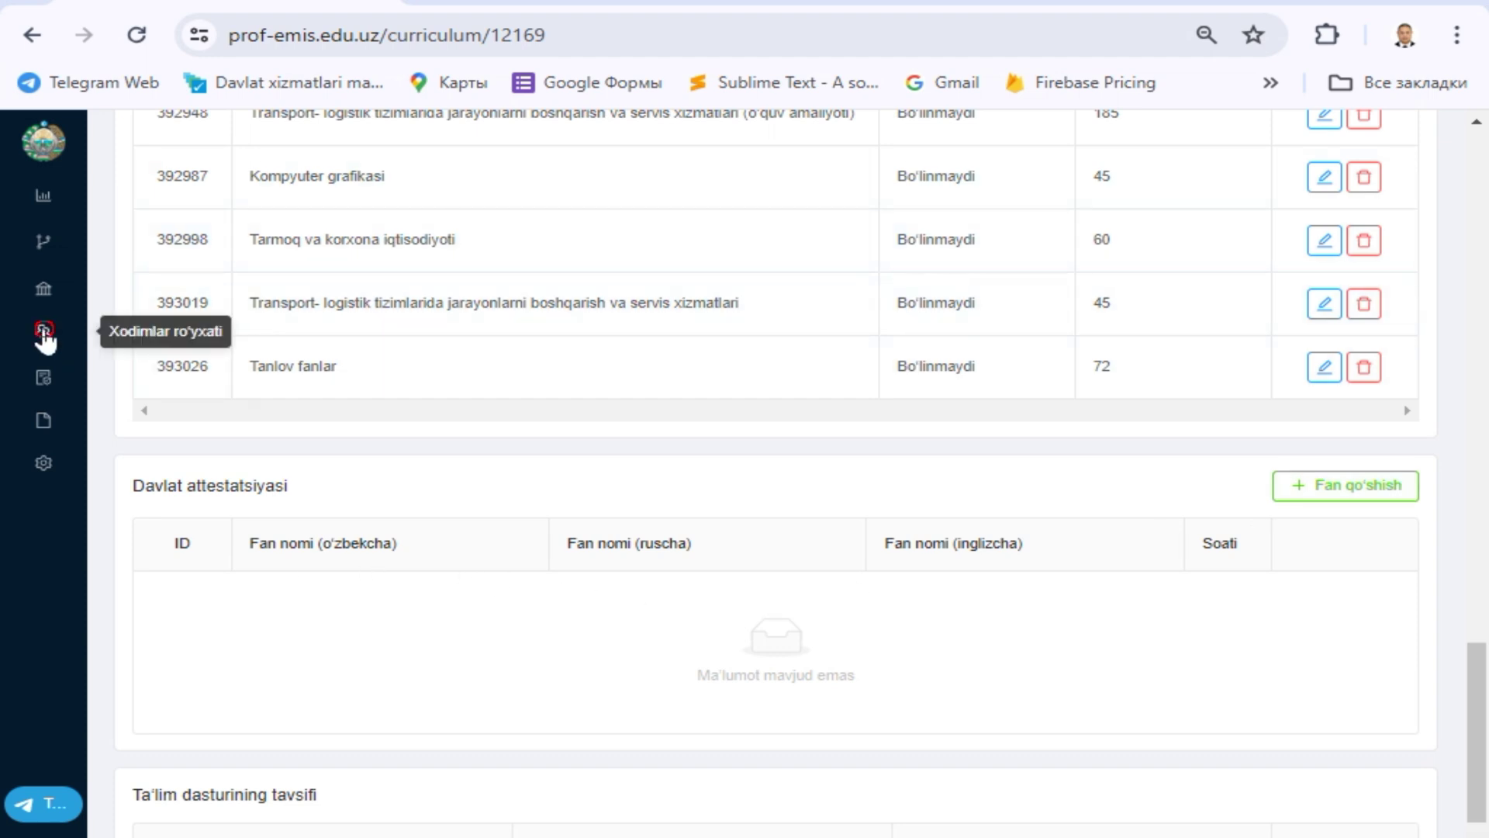
Step: Open graduated group Avtomobil transportiga TXK 4.21 from the diplomas list, inspect its editable attestation details and close the form without changes
{"action": "left_click", "coordinate": [44, 334]}
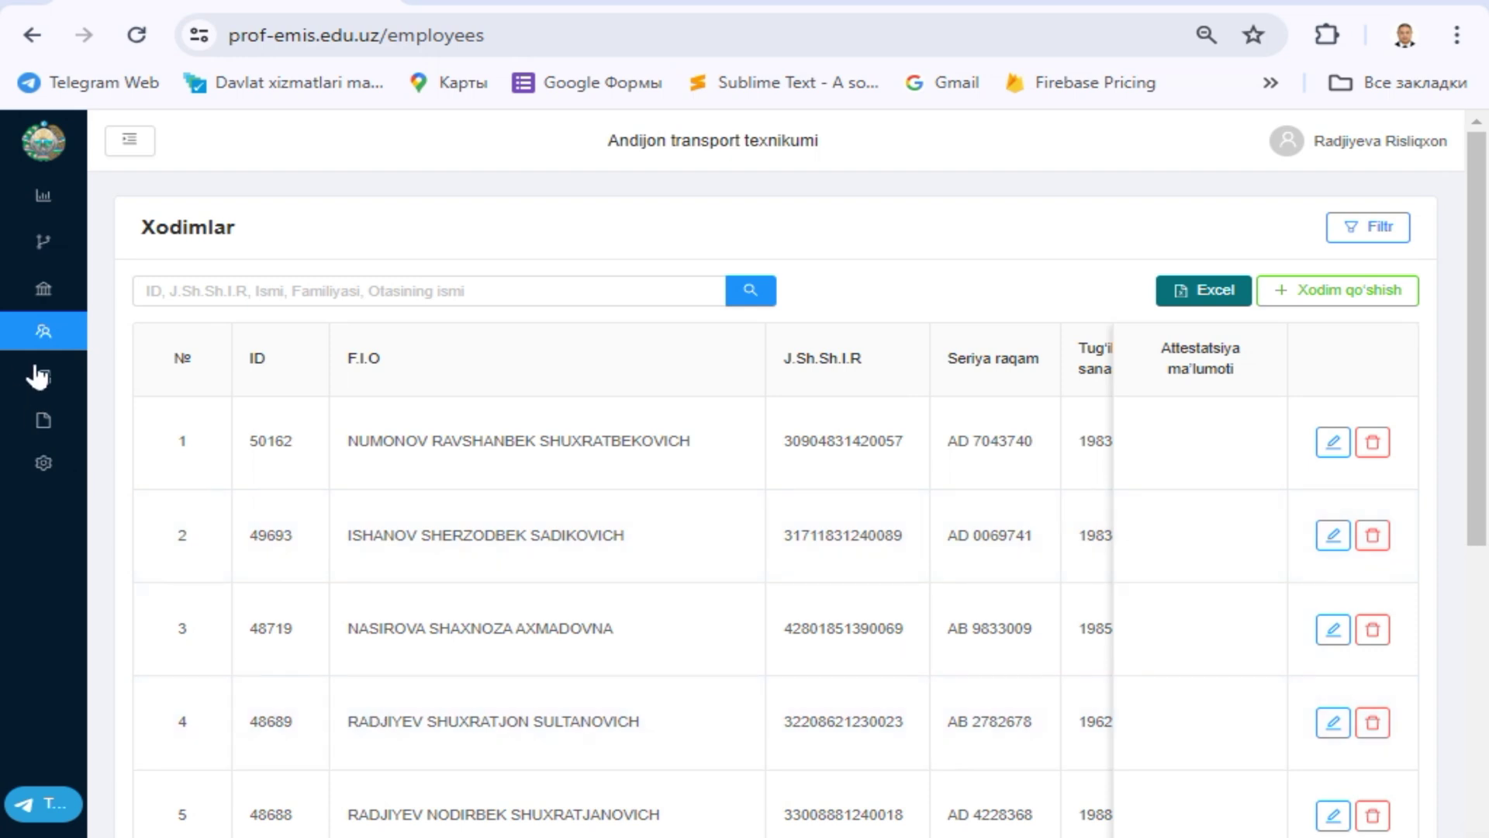
{"action": "mouse_move", "coordinate": [48, 390]}
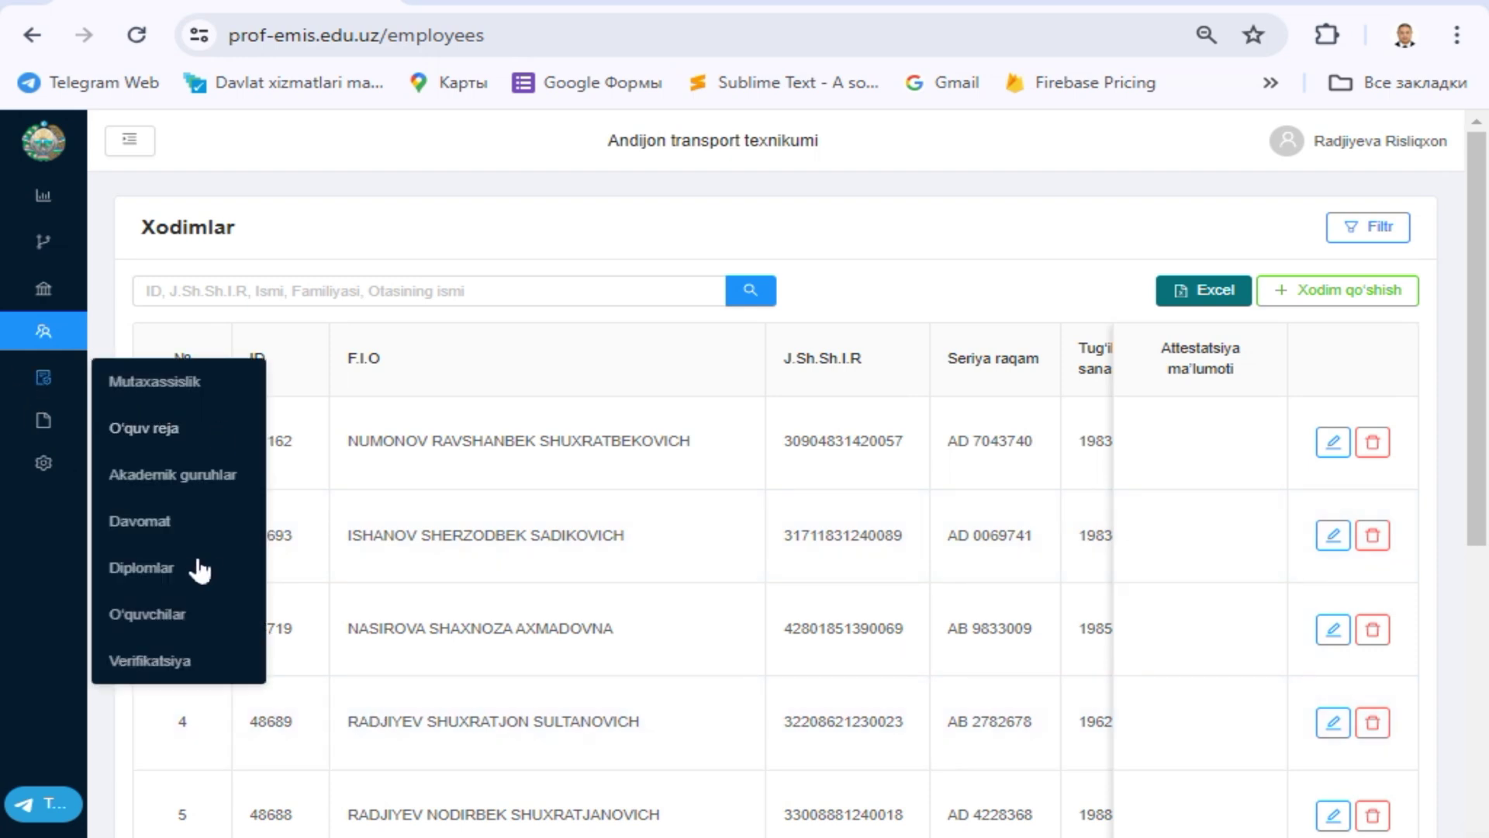
{"action": "left_click", "coordinate": [118, 564]}
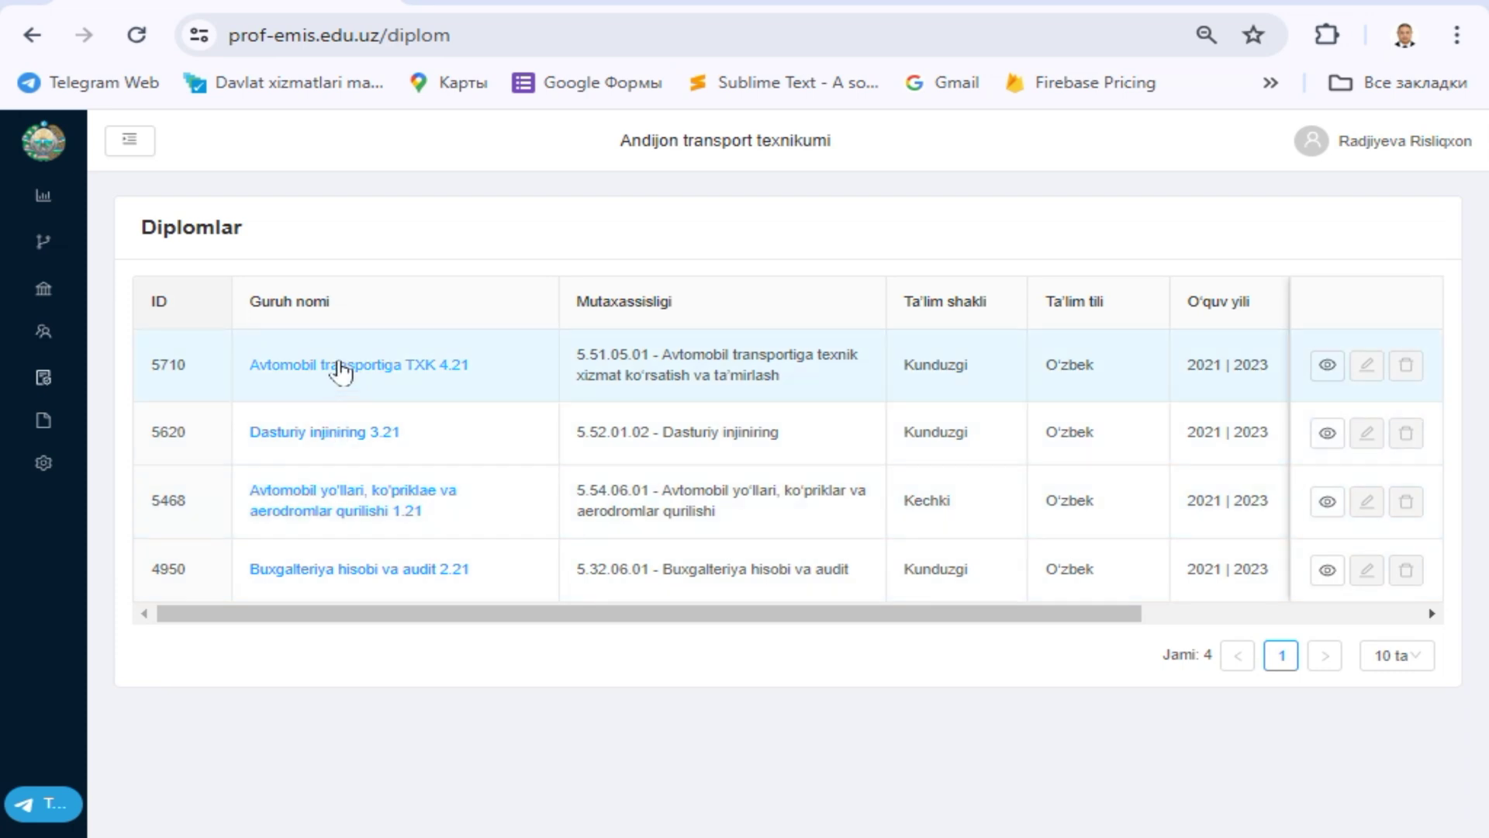
{"action": "left_click", "coordinate": [340, 368]}
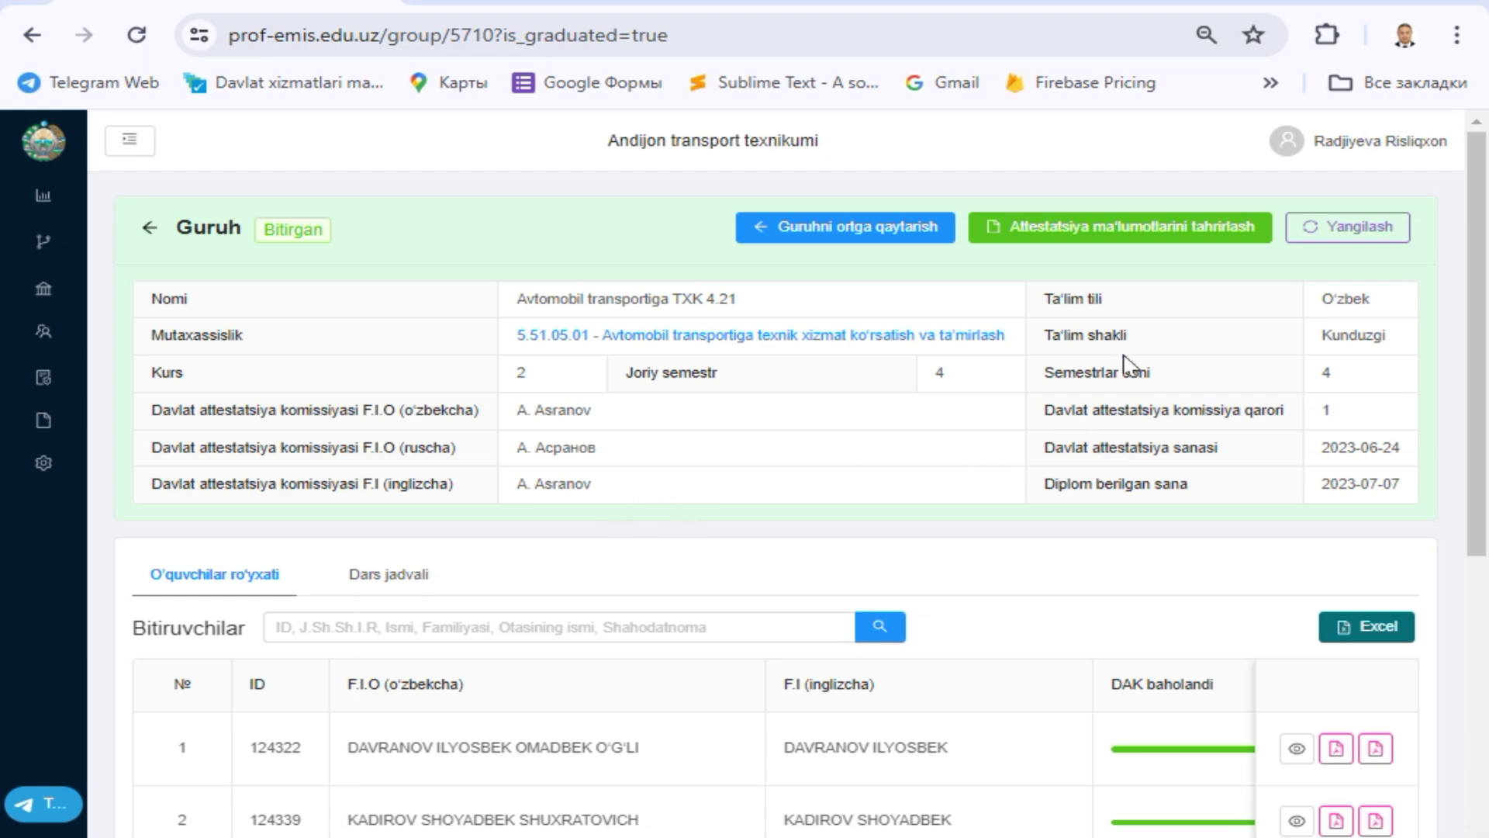
{"action": "left_click", "coordinate": [1107, 235]}
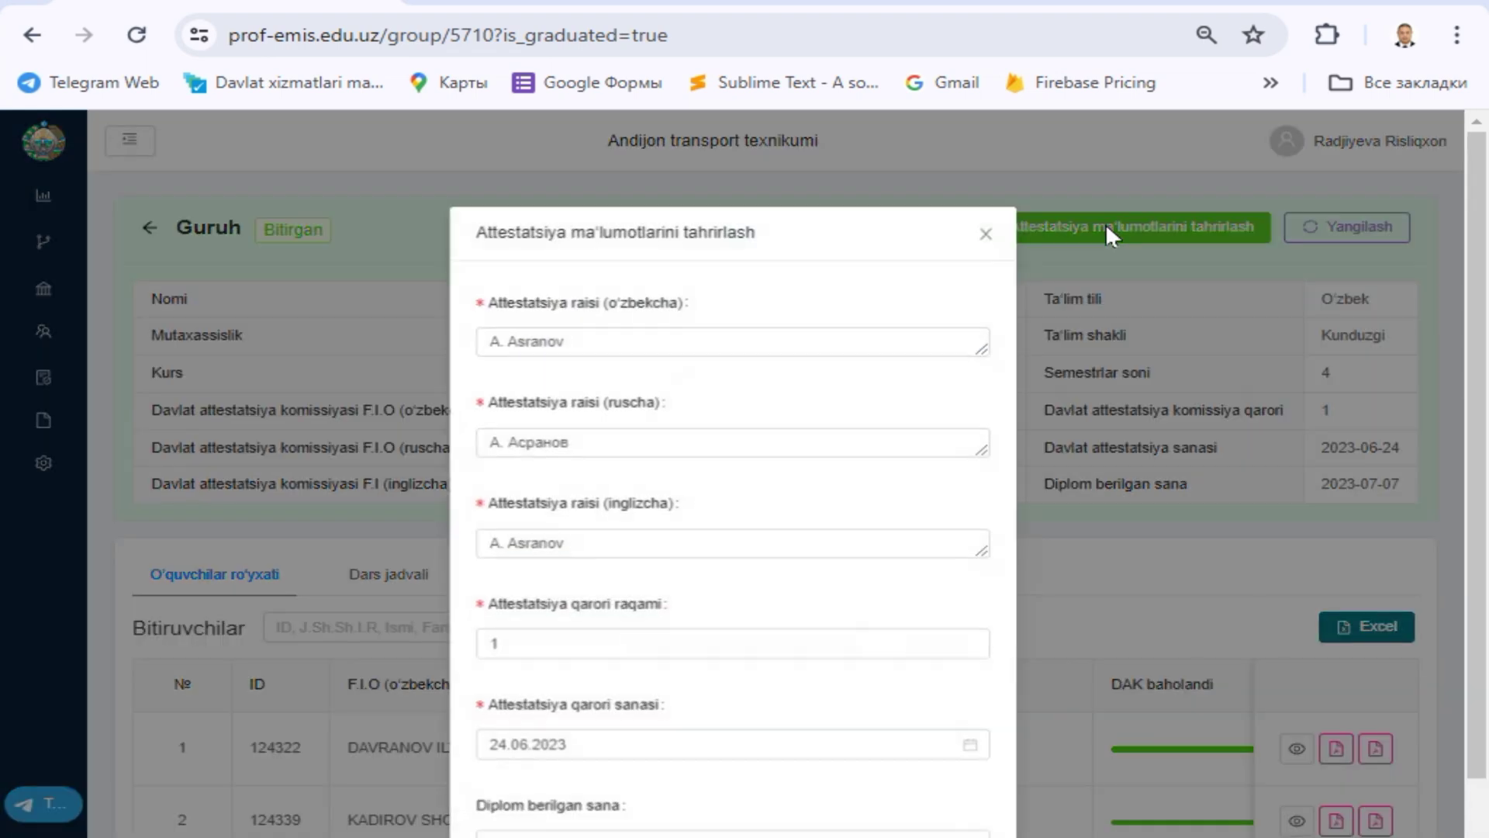
{"action": "left_click", "coordinate": [986, 234]}
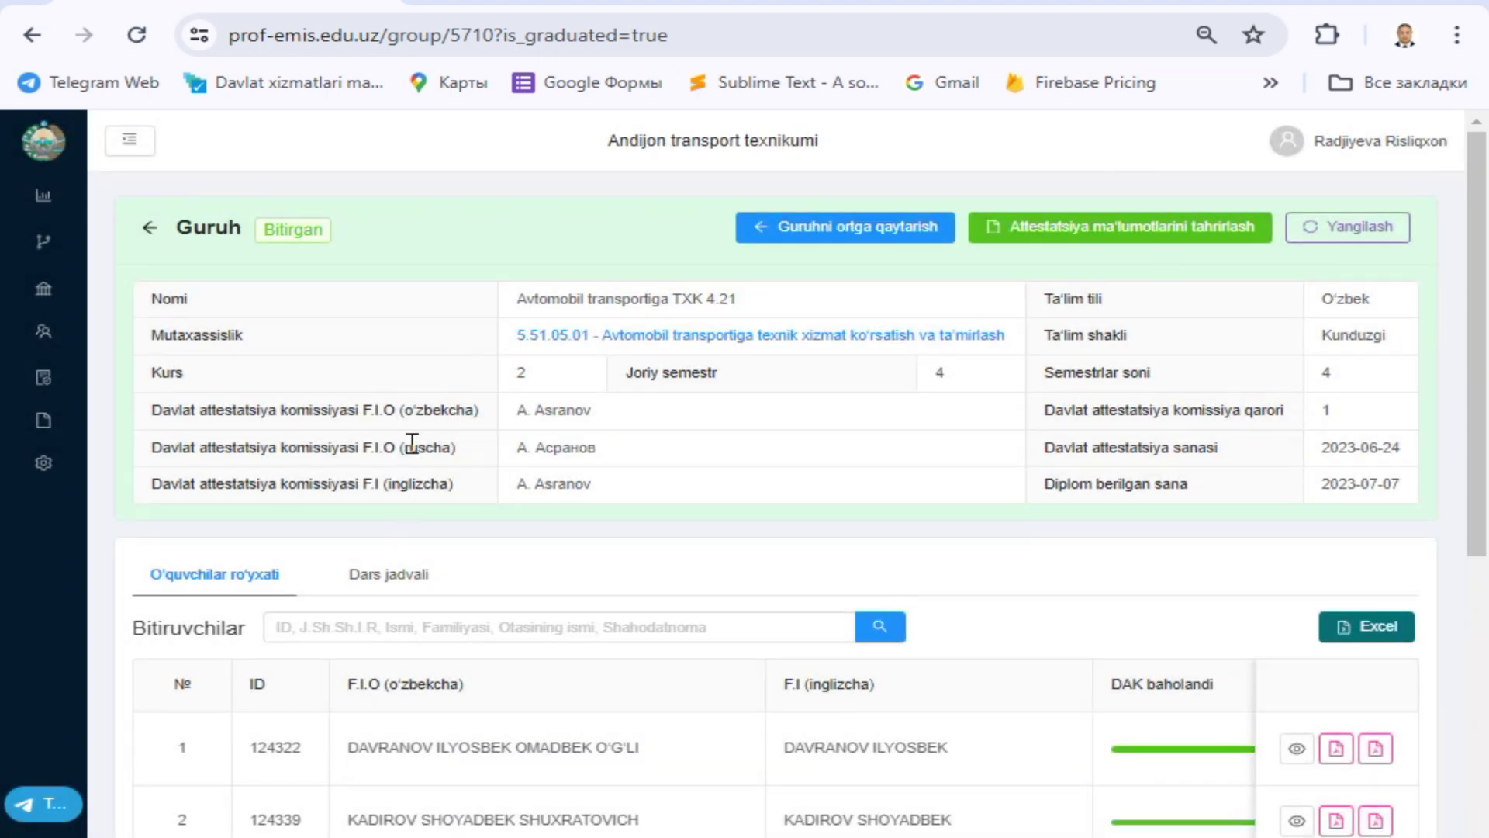
Step: Open the diploma record of the first graduate in the group, inspect the previous education form and close it without saving
{"action": "scroll", "coordinate": [566, 481], "scroll_direction": "down", "scroll_amount": 5}
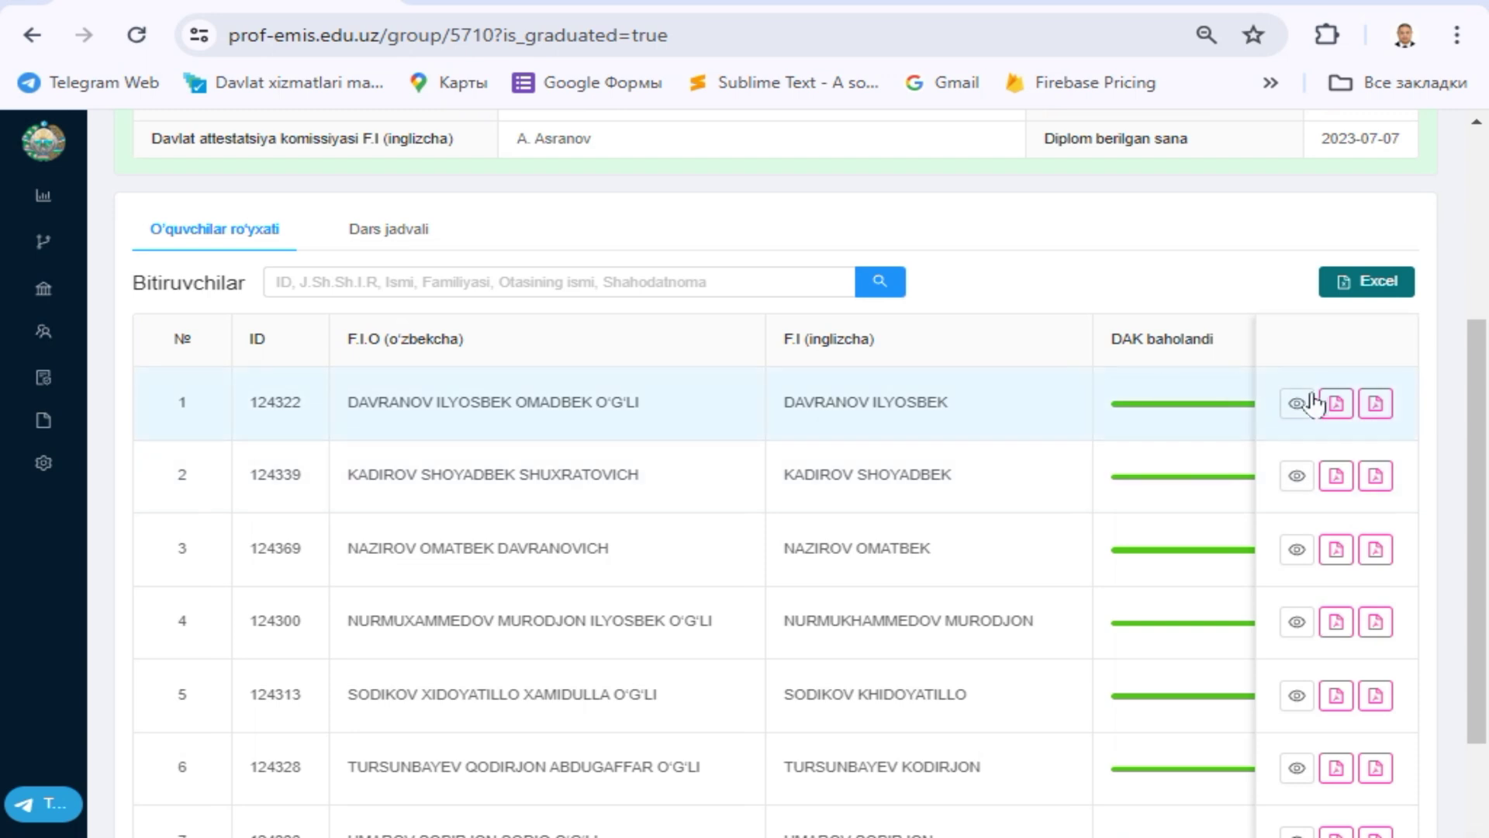
{"action": "scroll", "coordinate": [799, 698], "scroll_direction": "down", "scroll_amount": 2}
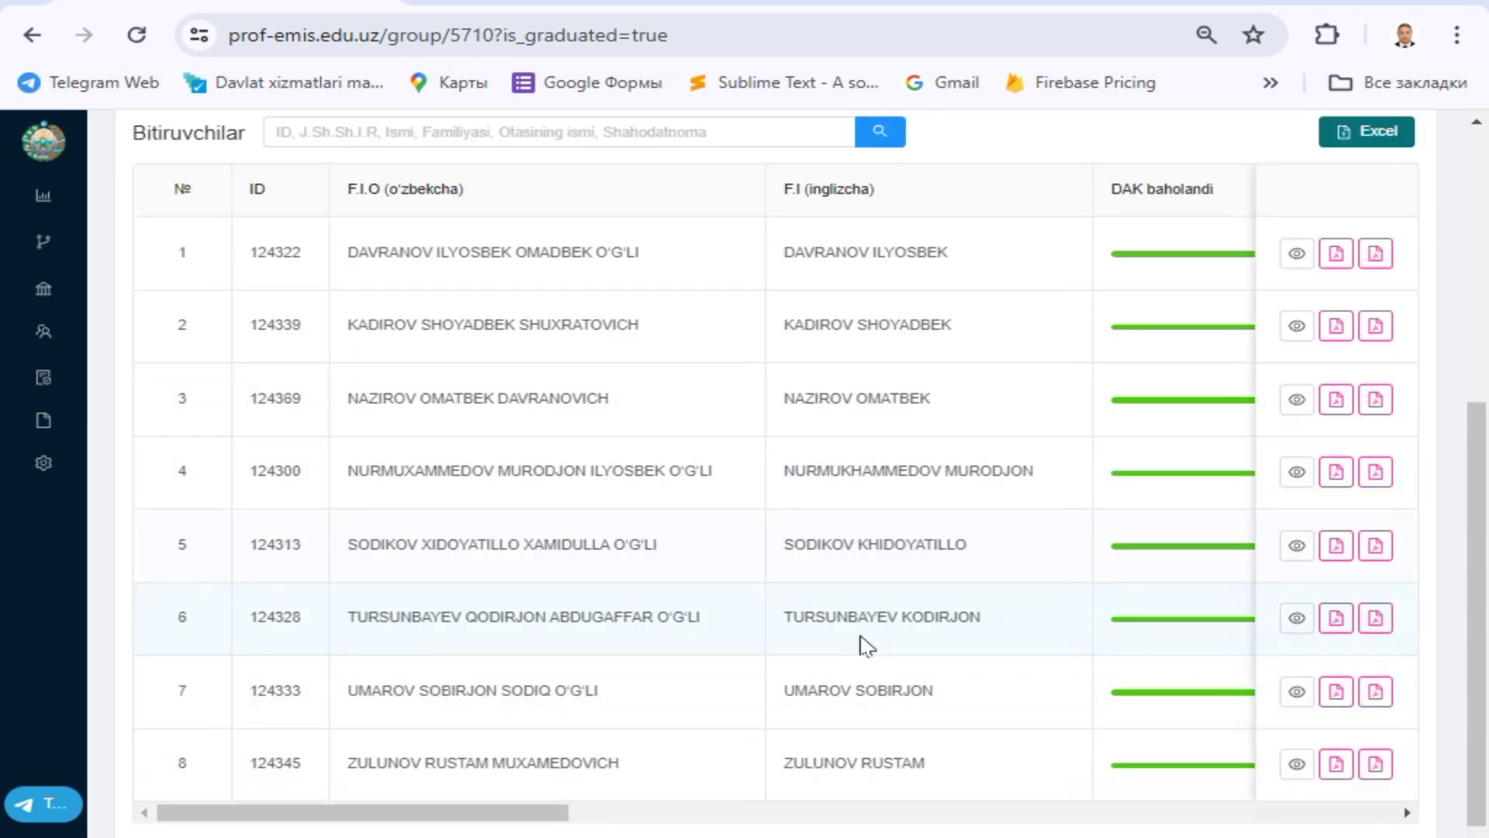
{"action": "left_click", "coordinate": [1297, 231]}
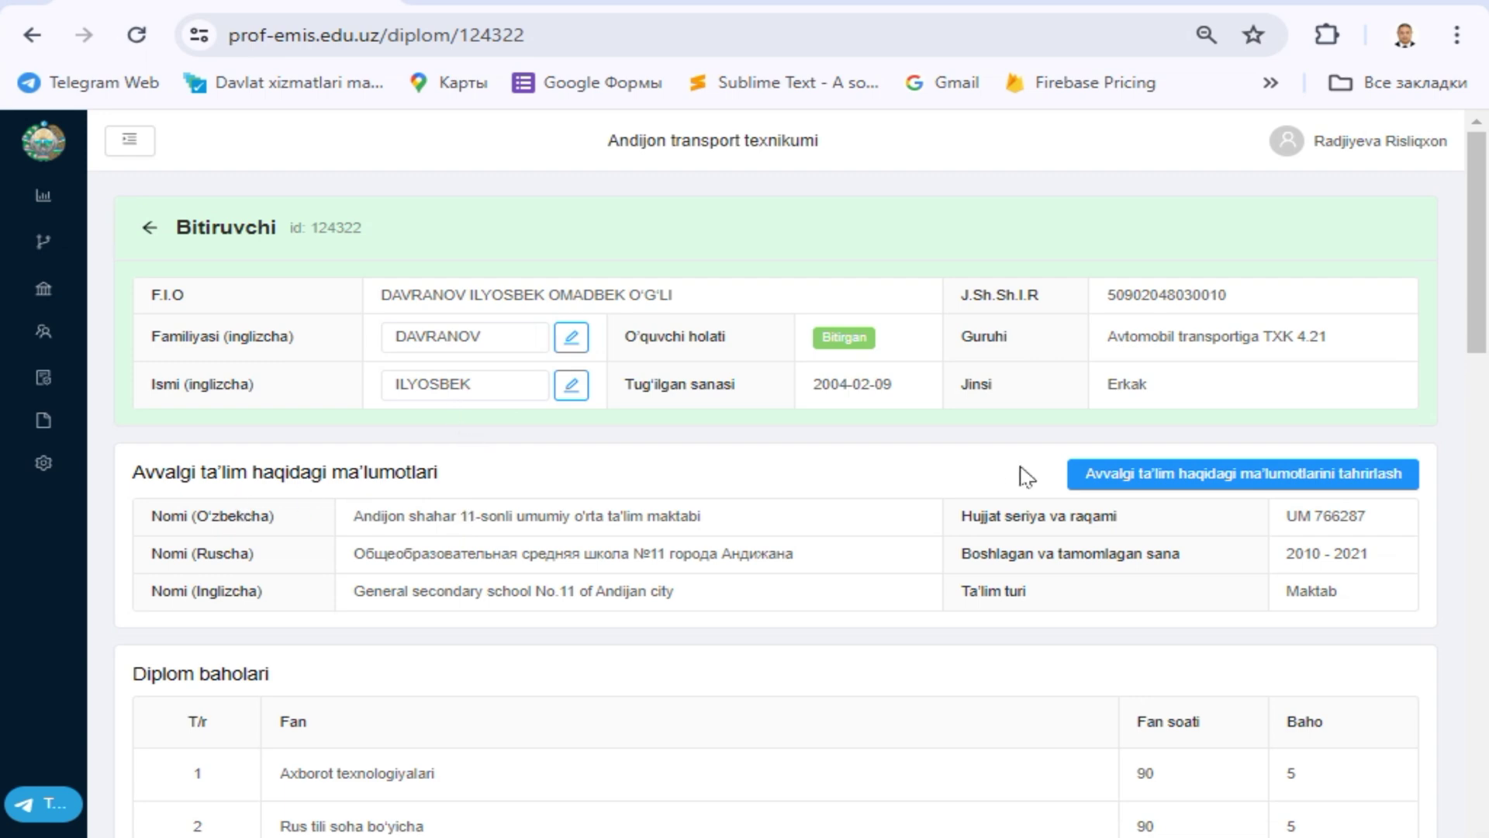
{"action": "left_click", "coordinate": [1191, 481]}
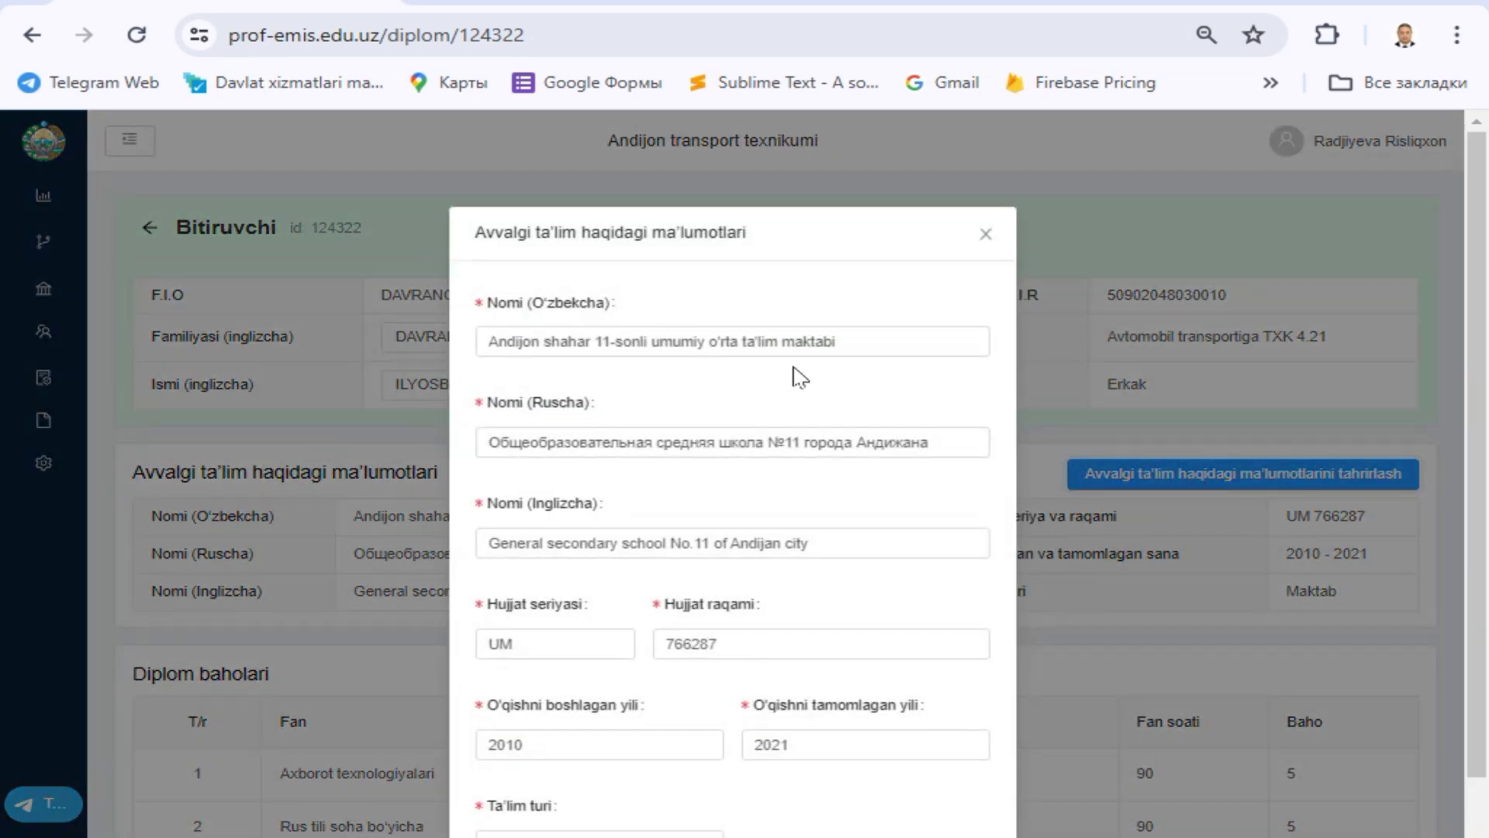
{"action": "scroll", "coordinate": [543, 698], "scroll_direction": "down", "scroll_amount": 1}
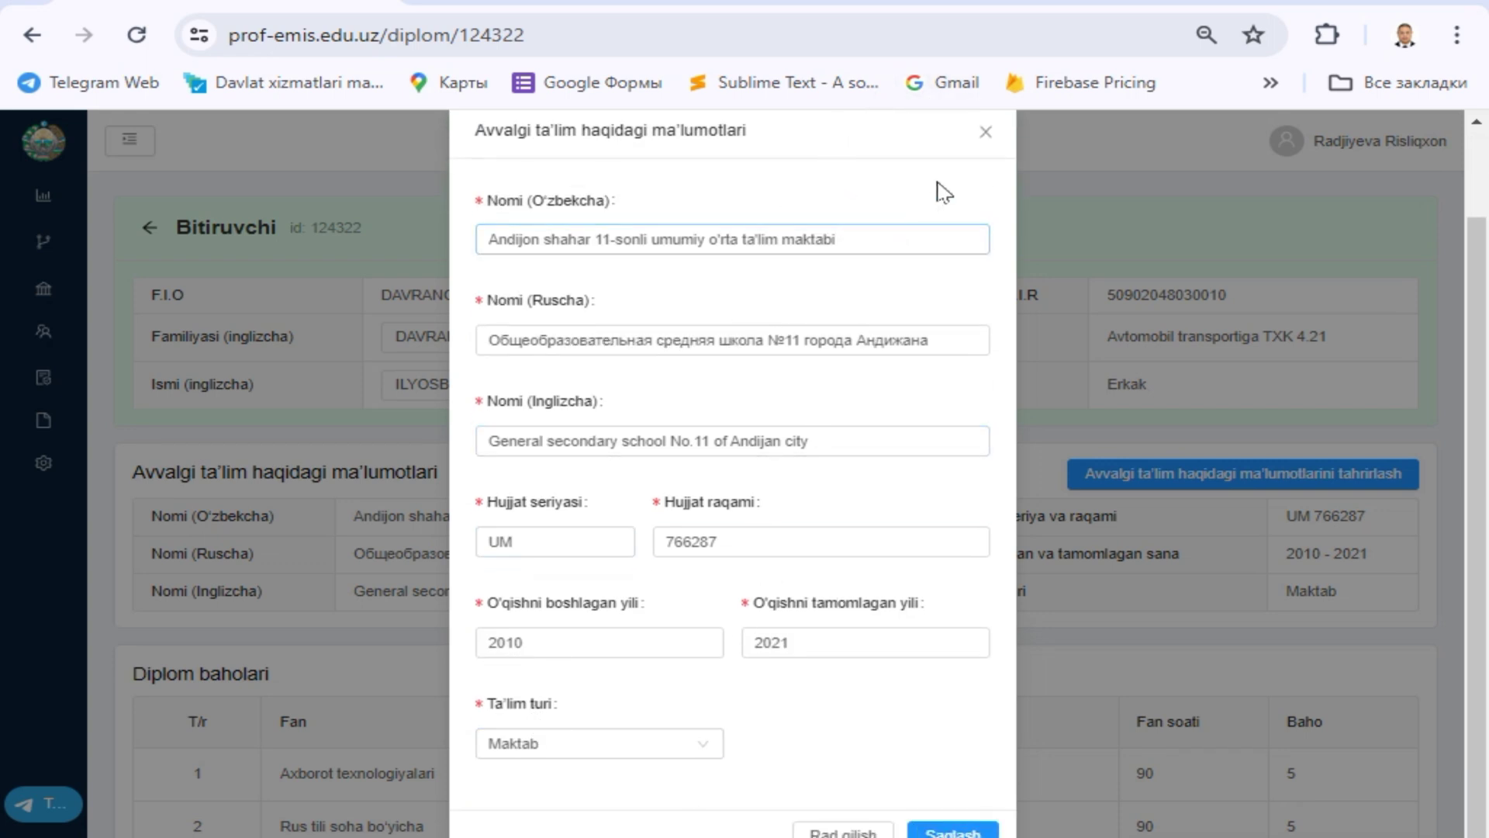
{"action": "left_click", "coordinate": [986, 134]}
Step: Review the graduate's diploma and DAK grades, inspect the diploma information form and cancel it without changes
{"action": "scroll", "coordinate": [984, 475], "scroll_direction": "down", "scroll_amount": 4}
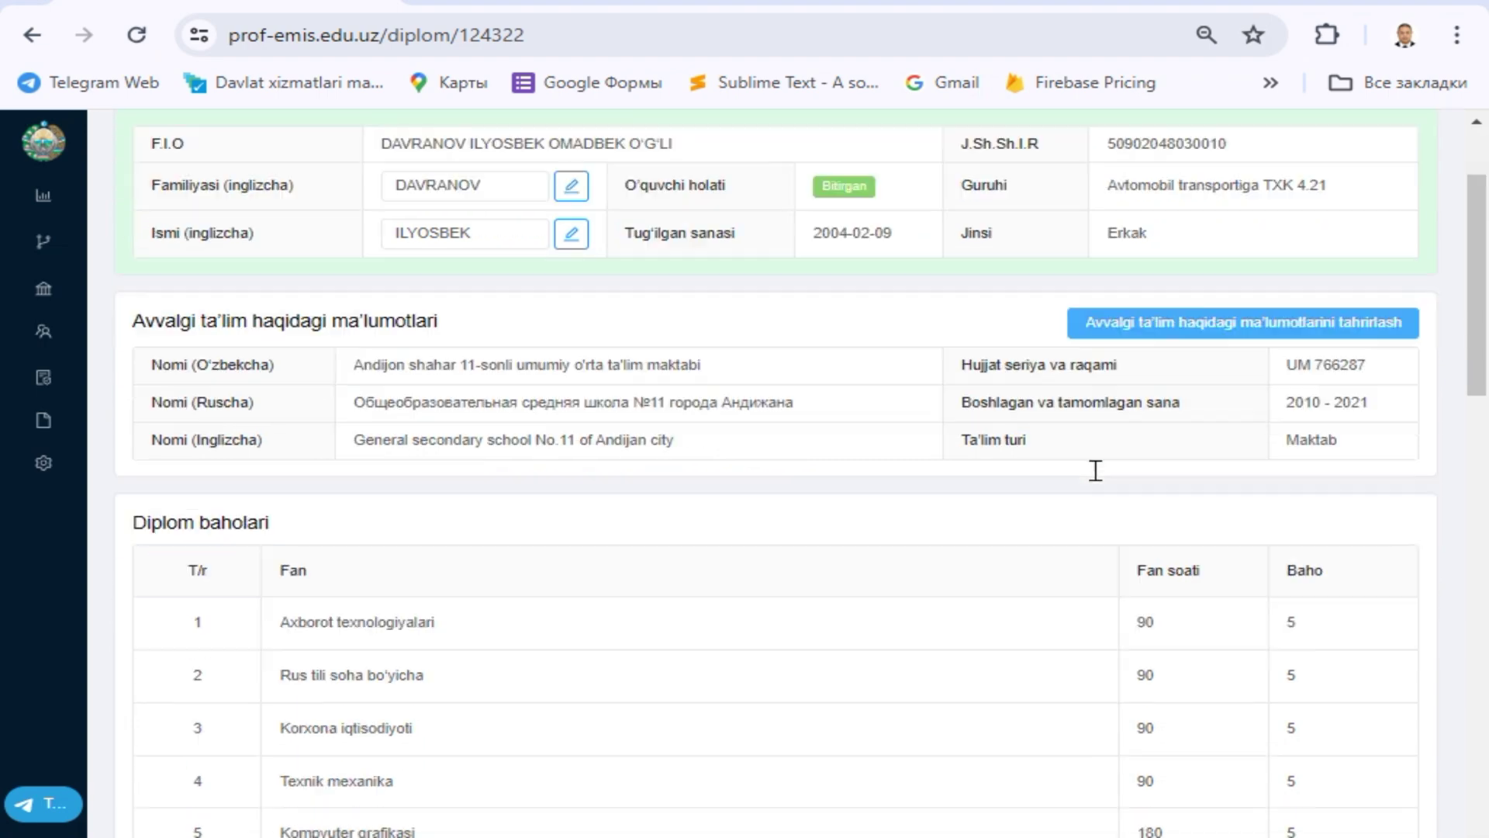
{"action": "scroll", "coordinate": [1138, 379], "scroll_direction": "down", "scroll_amount": 17}
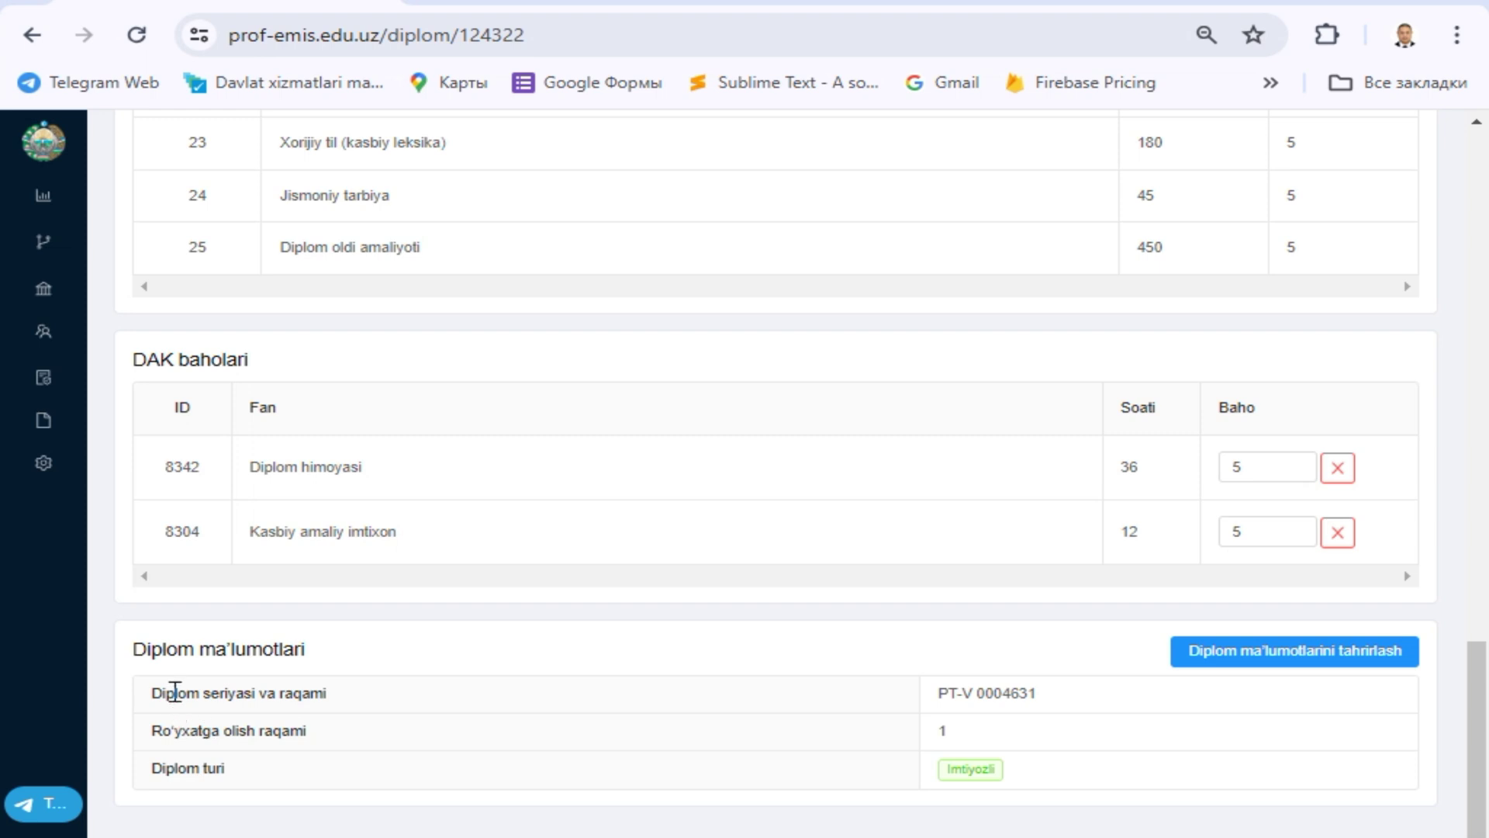
{"action": "left_click_drag", "start_coordinate": [1047, 694], "coordinate": [917, 705]}
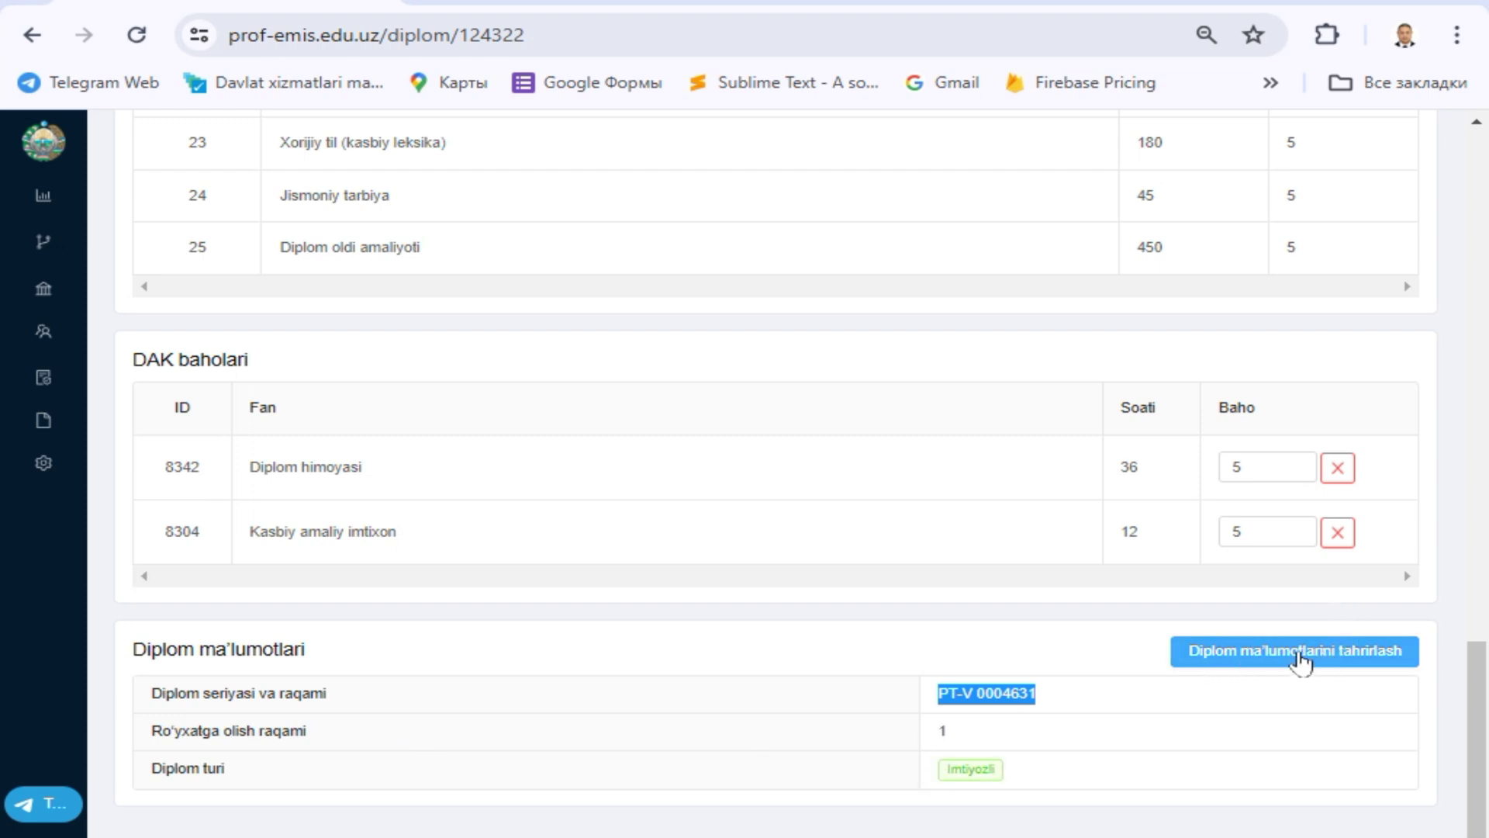
{"action": "left_click", "coordinate": [1300, 664]}
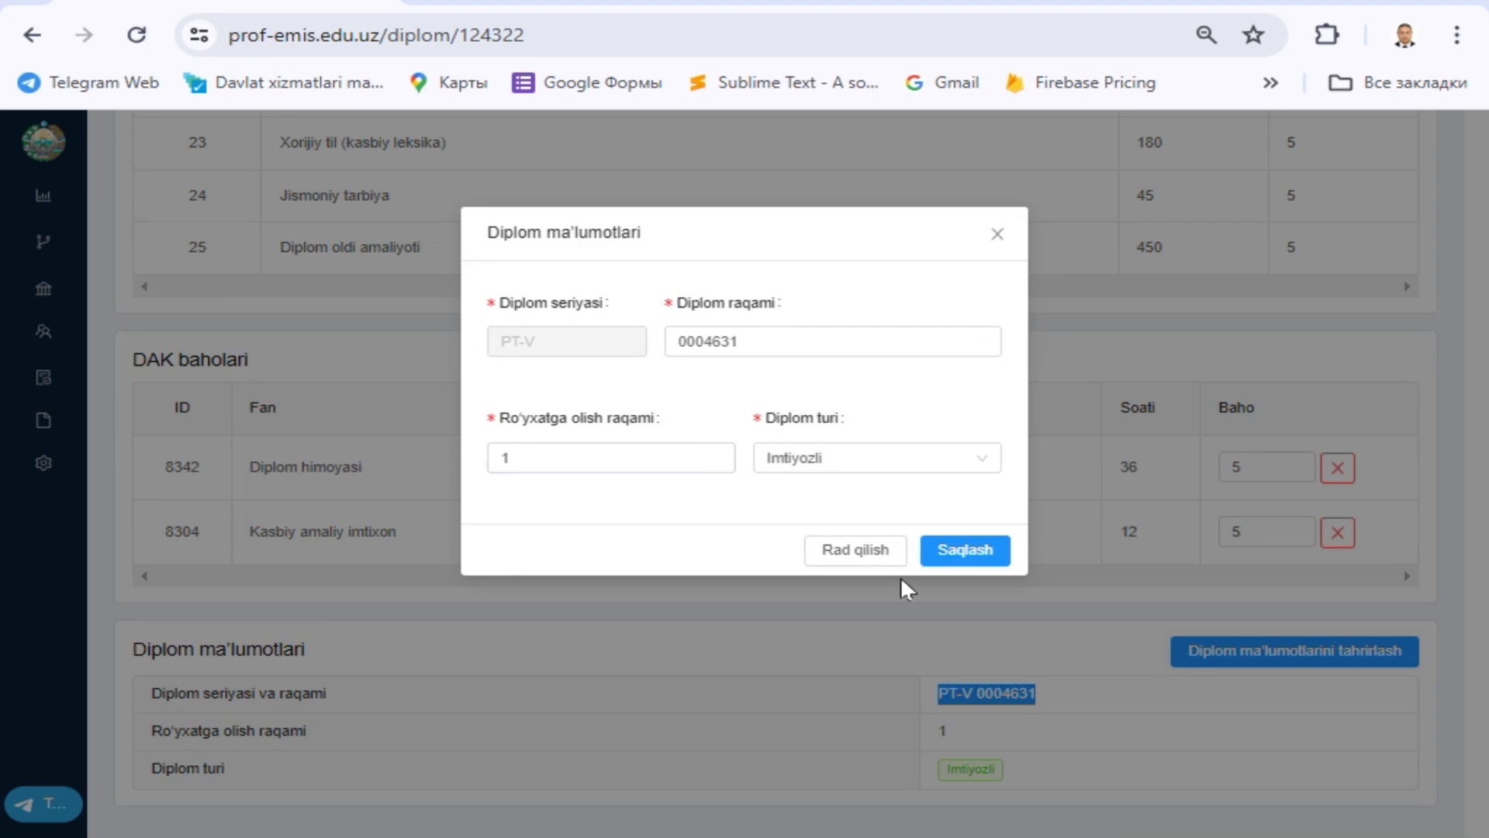
{"action": "left_click", "coordinate": [856, 549]}
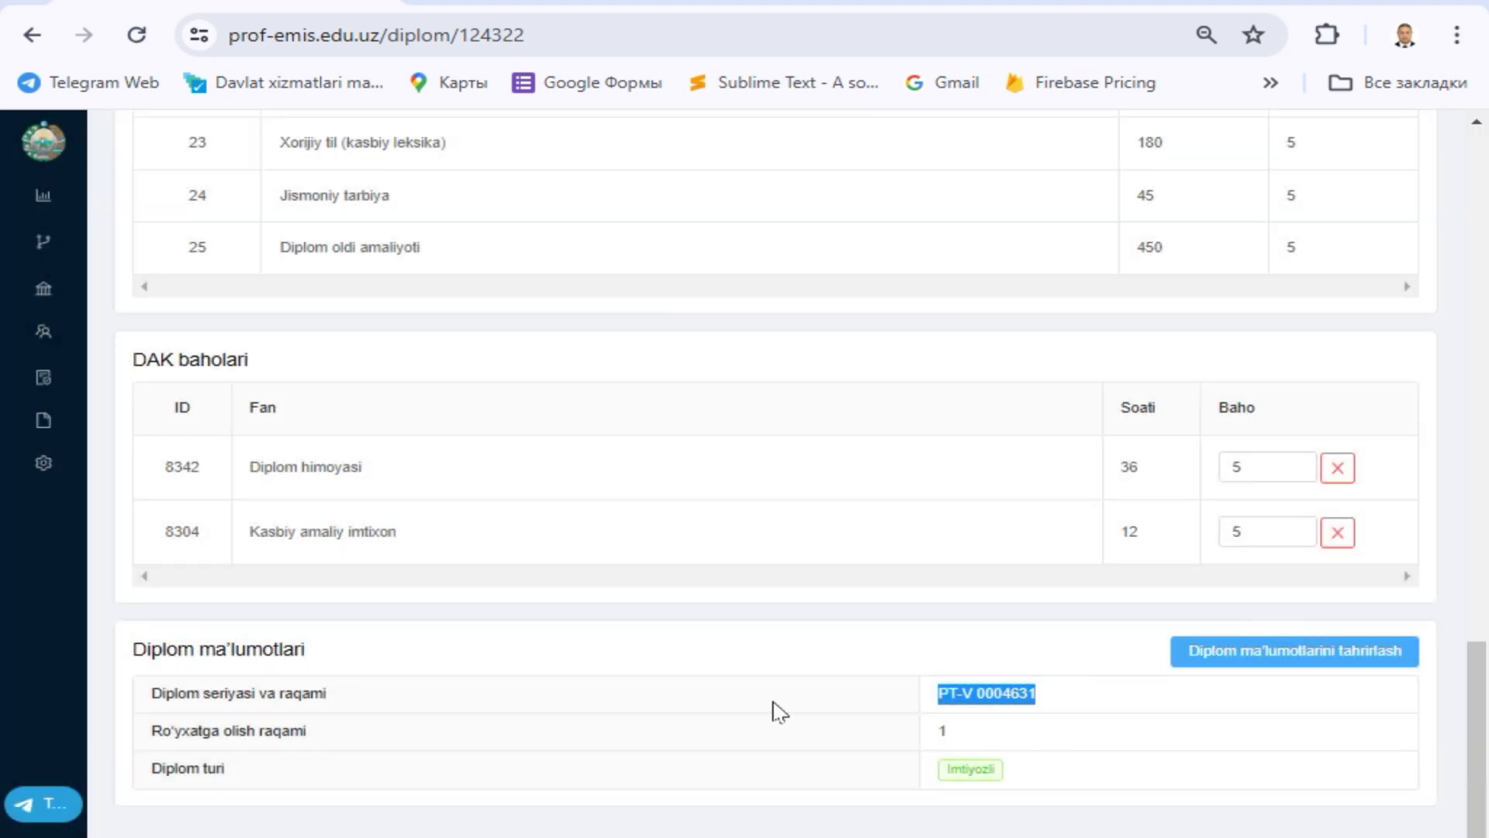
Step: Return from the diploma record to the graduated group and look through its list of graduates
{"action": "scroll", "coordinate": [778, 710], "scroll_direction": "up", "scroll_amount": 20}
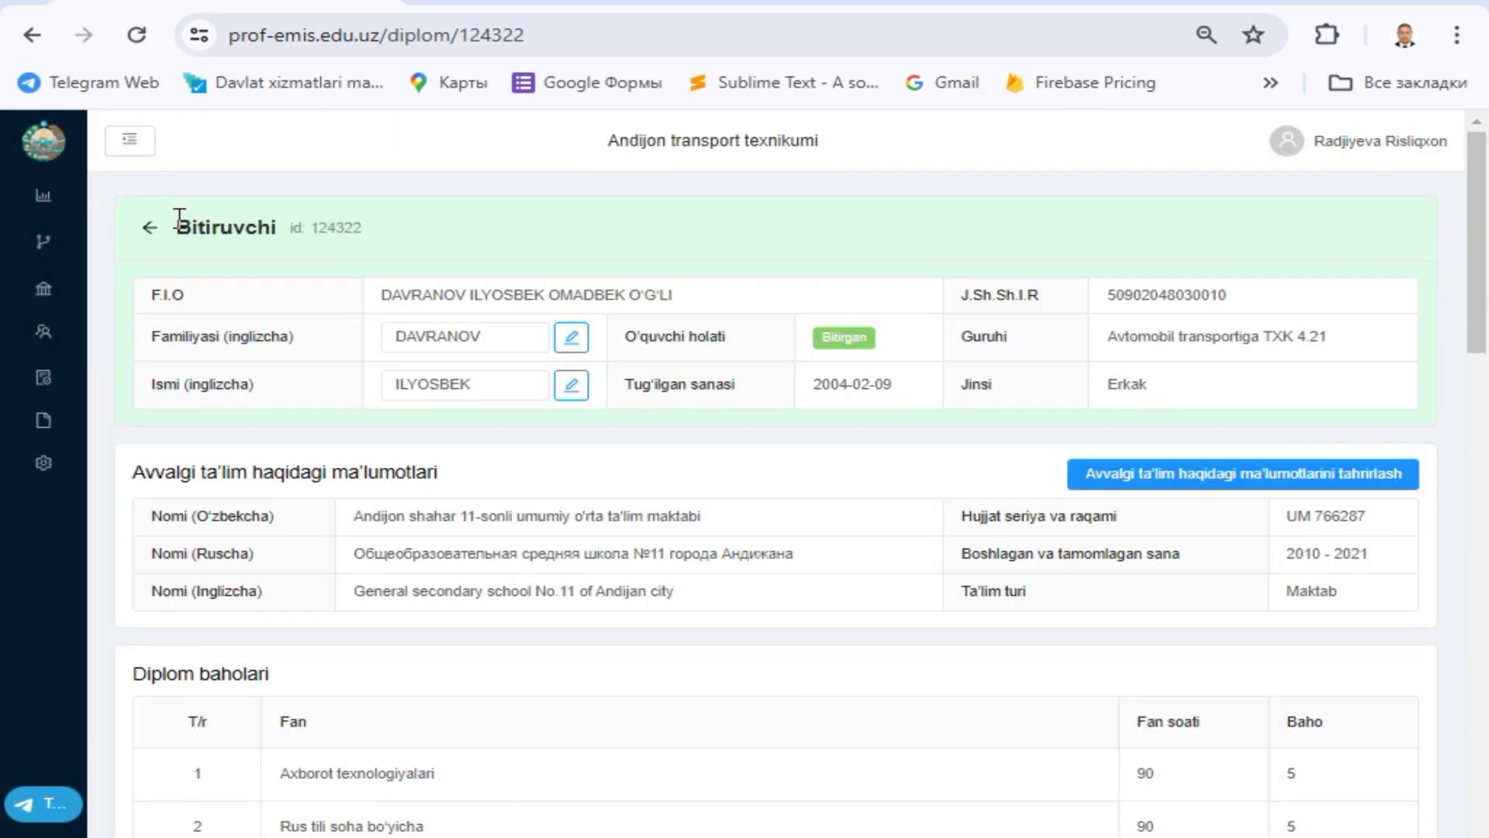
{"action": "left_click", "coordinate": [150, 227]}
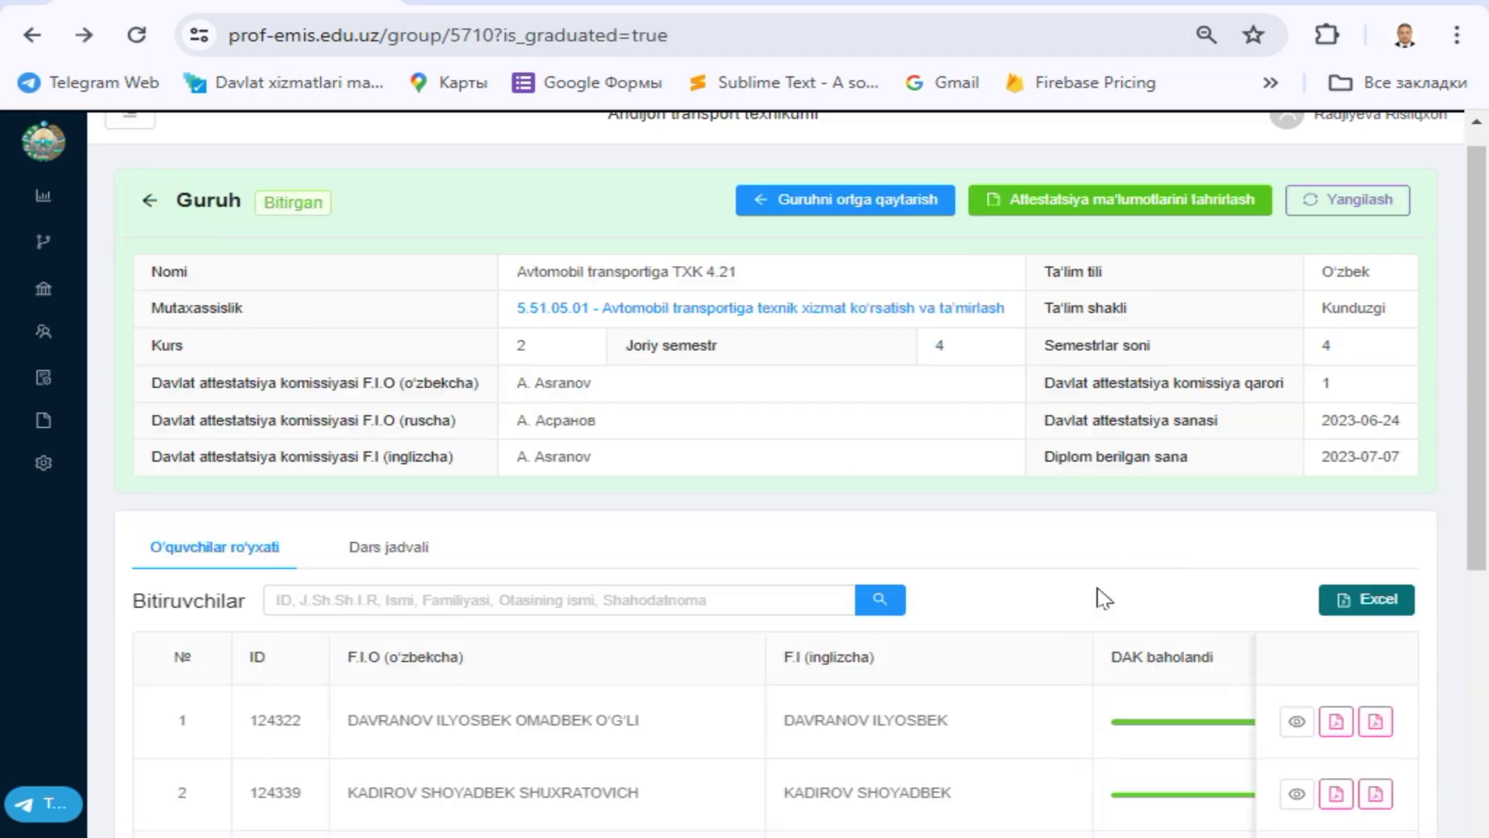
{"action": "scroll", "coordinate": [1092, 618], "scroll_direction": "down", "scroll_amount": 7}
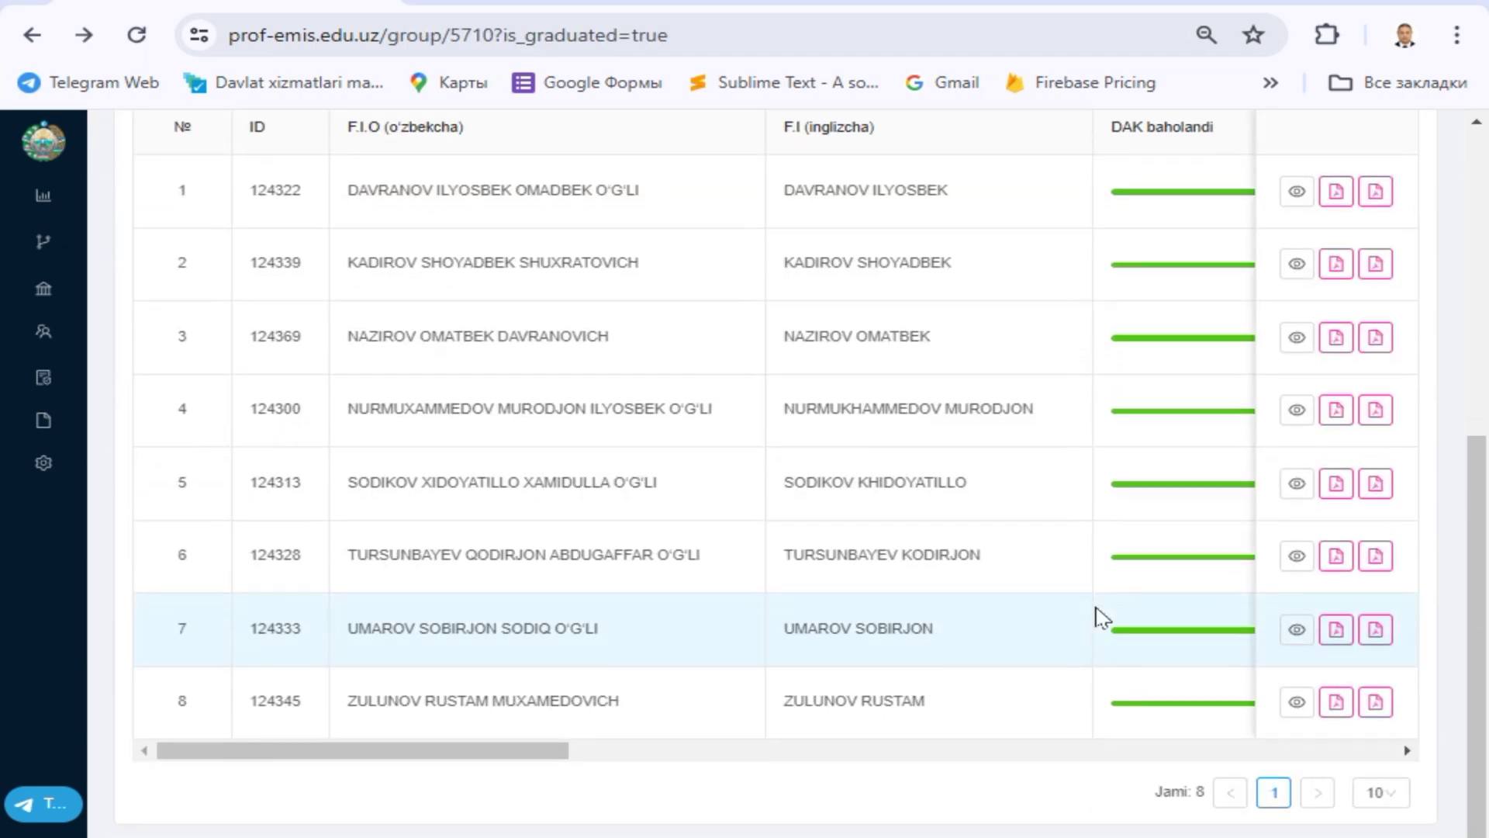